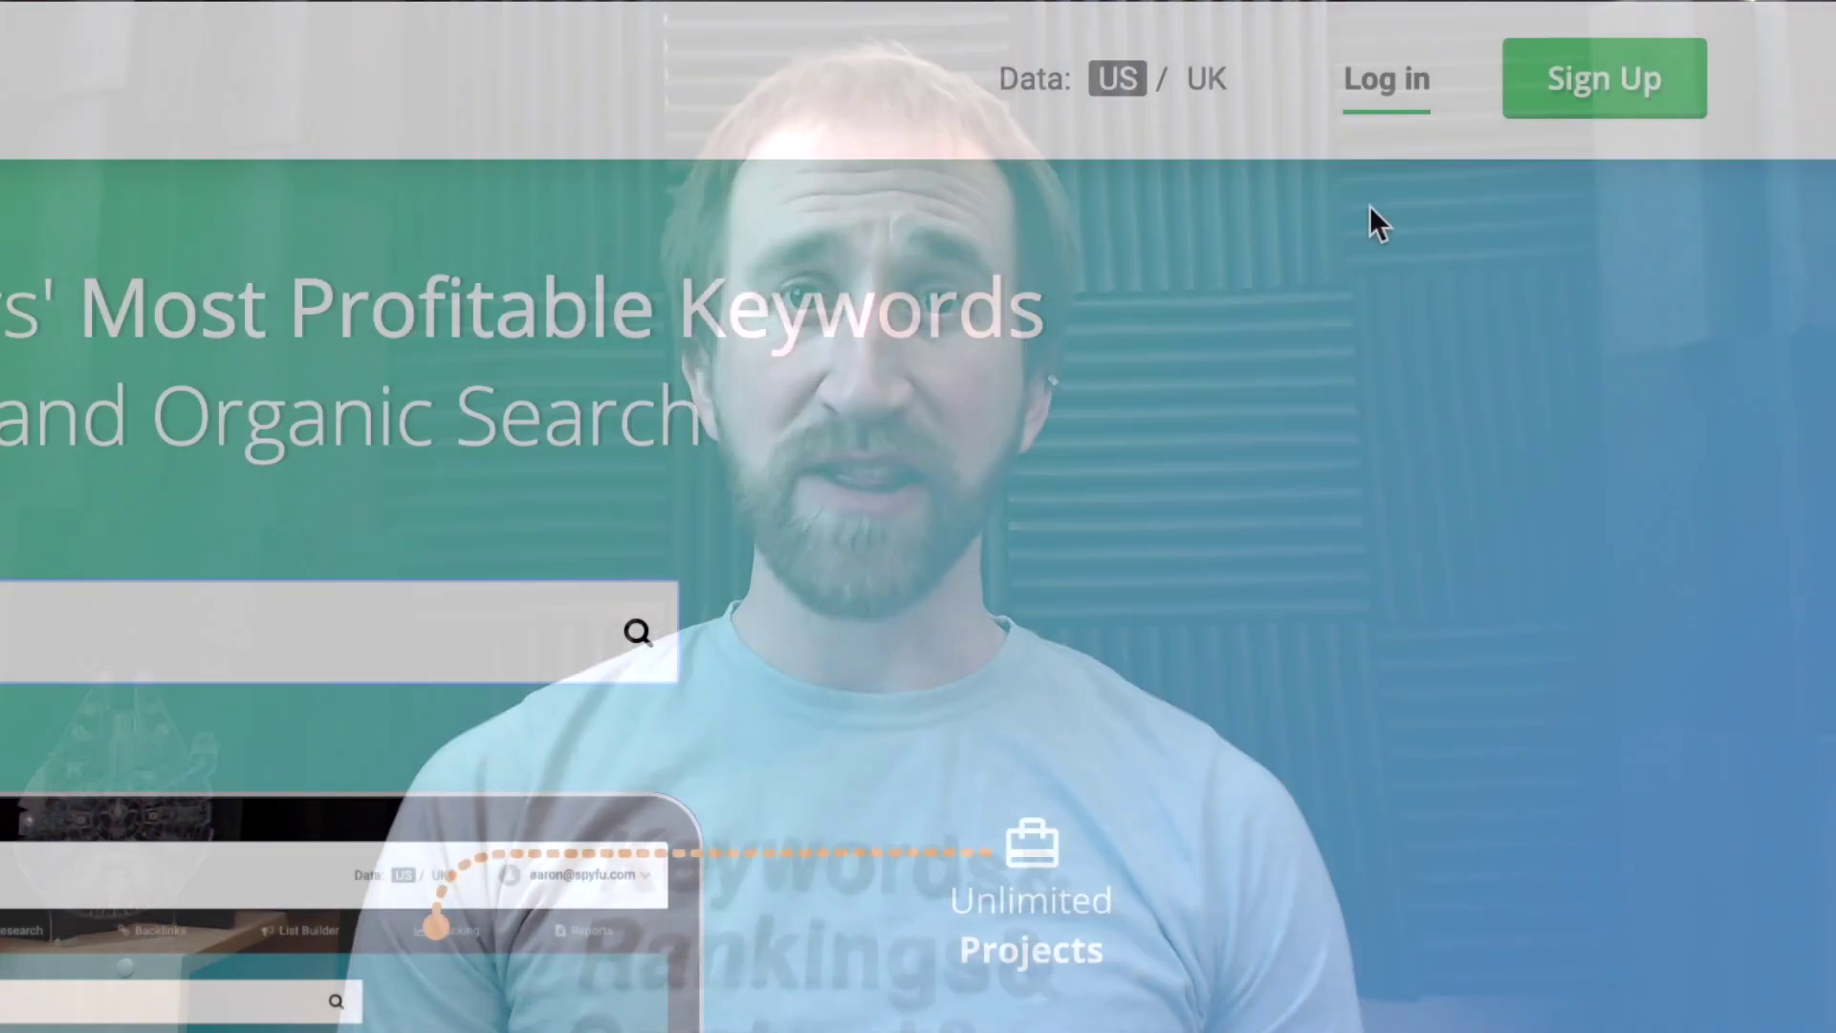
Step: Log into SpyFu and go to the Top Pages report under SEO Research
left_click(1374, 96)
left_click(151, 947)
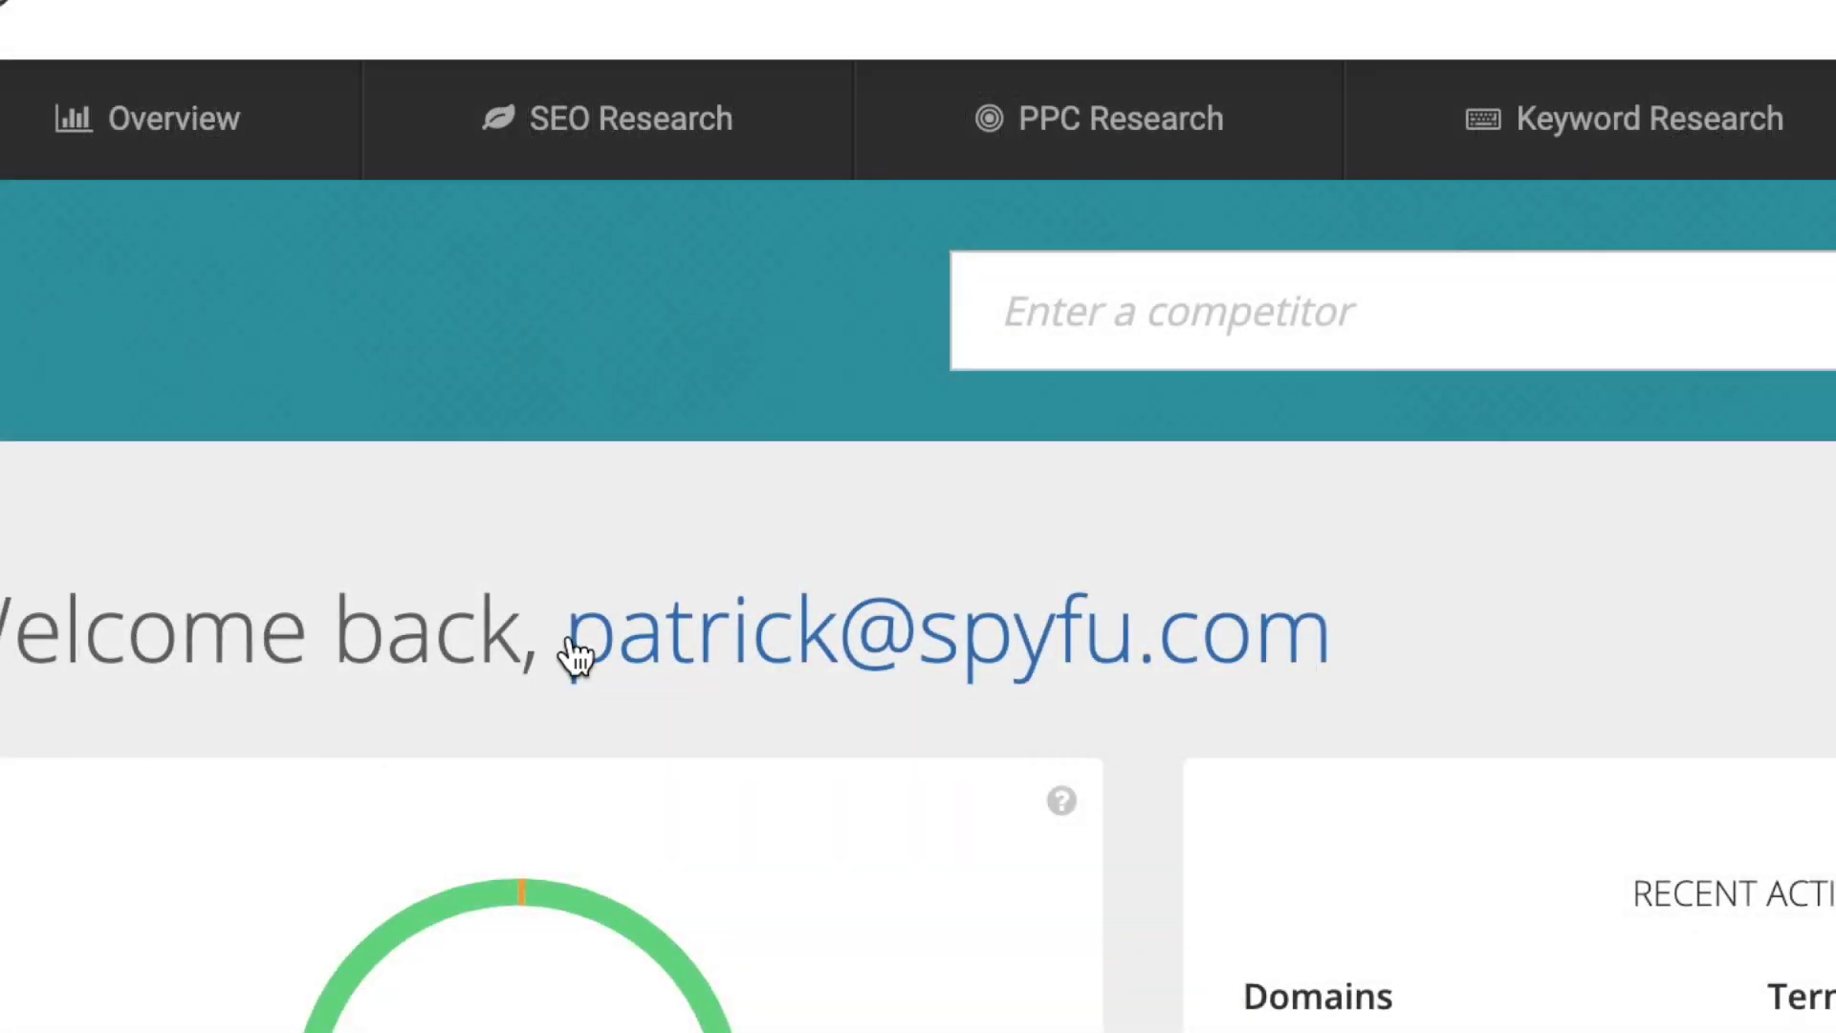
mouse_move(635, 138)
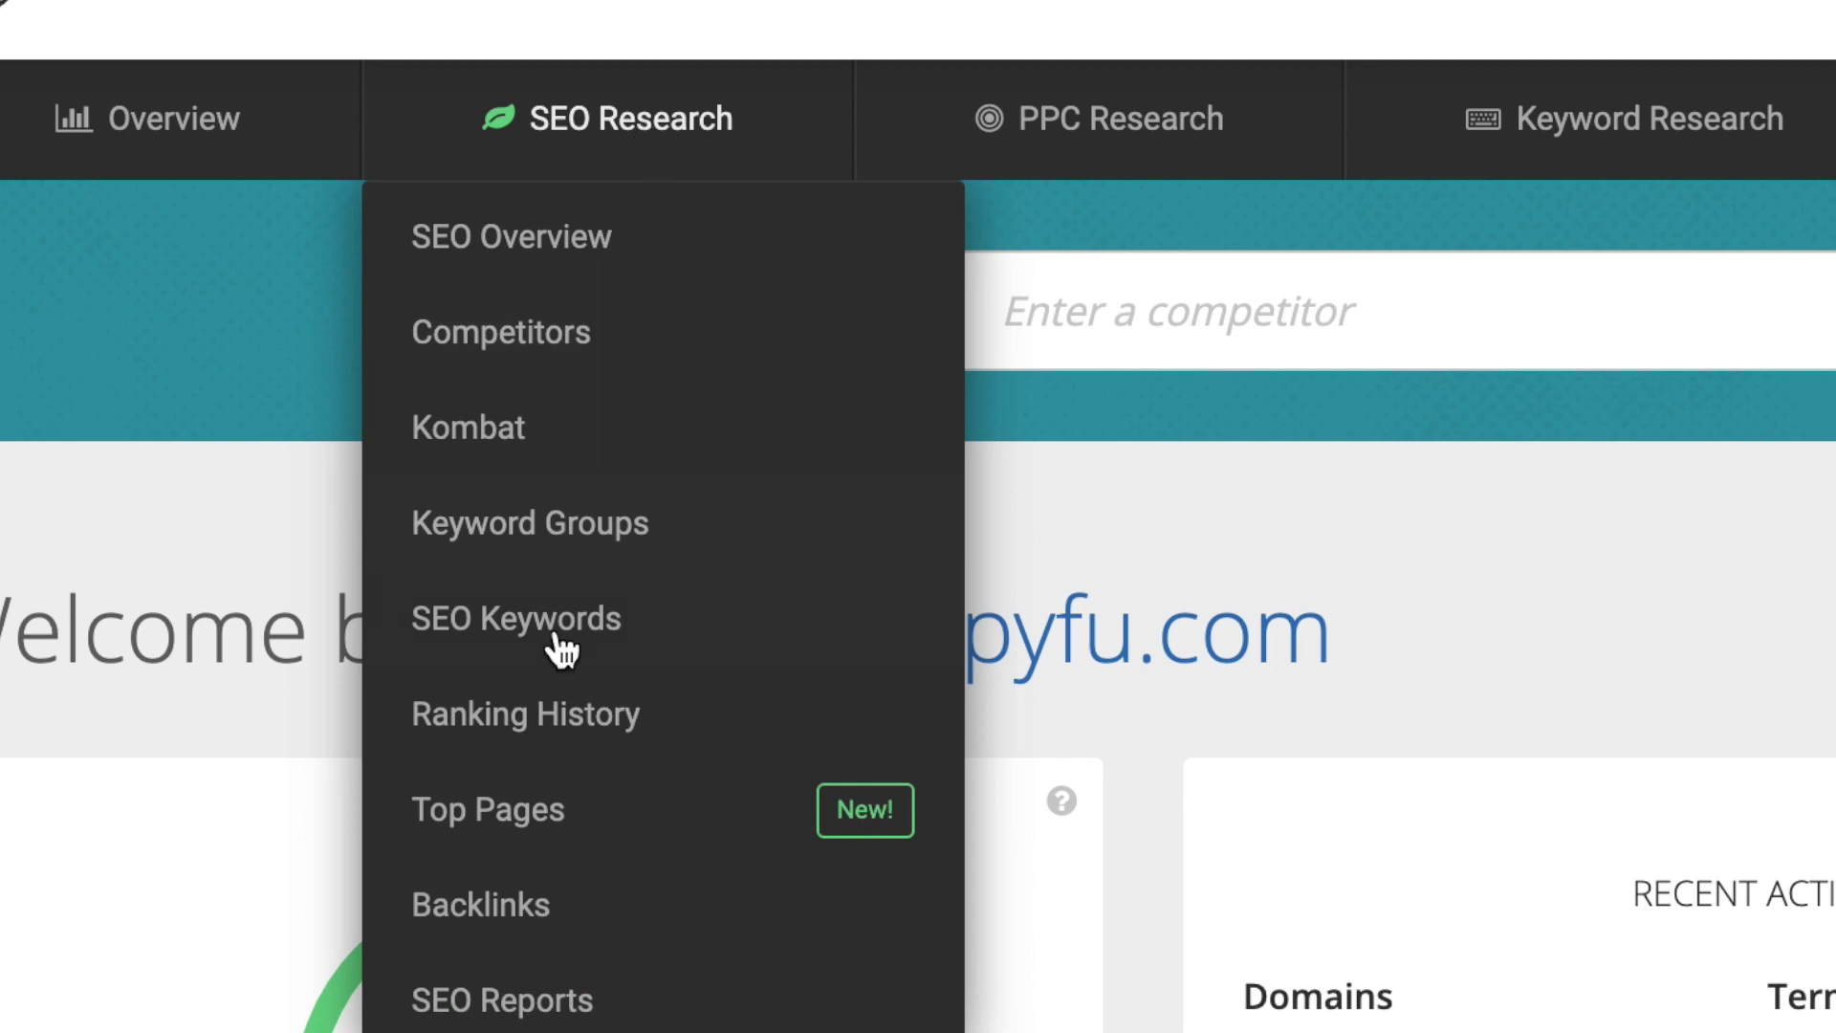
left_click(491, 813)
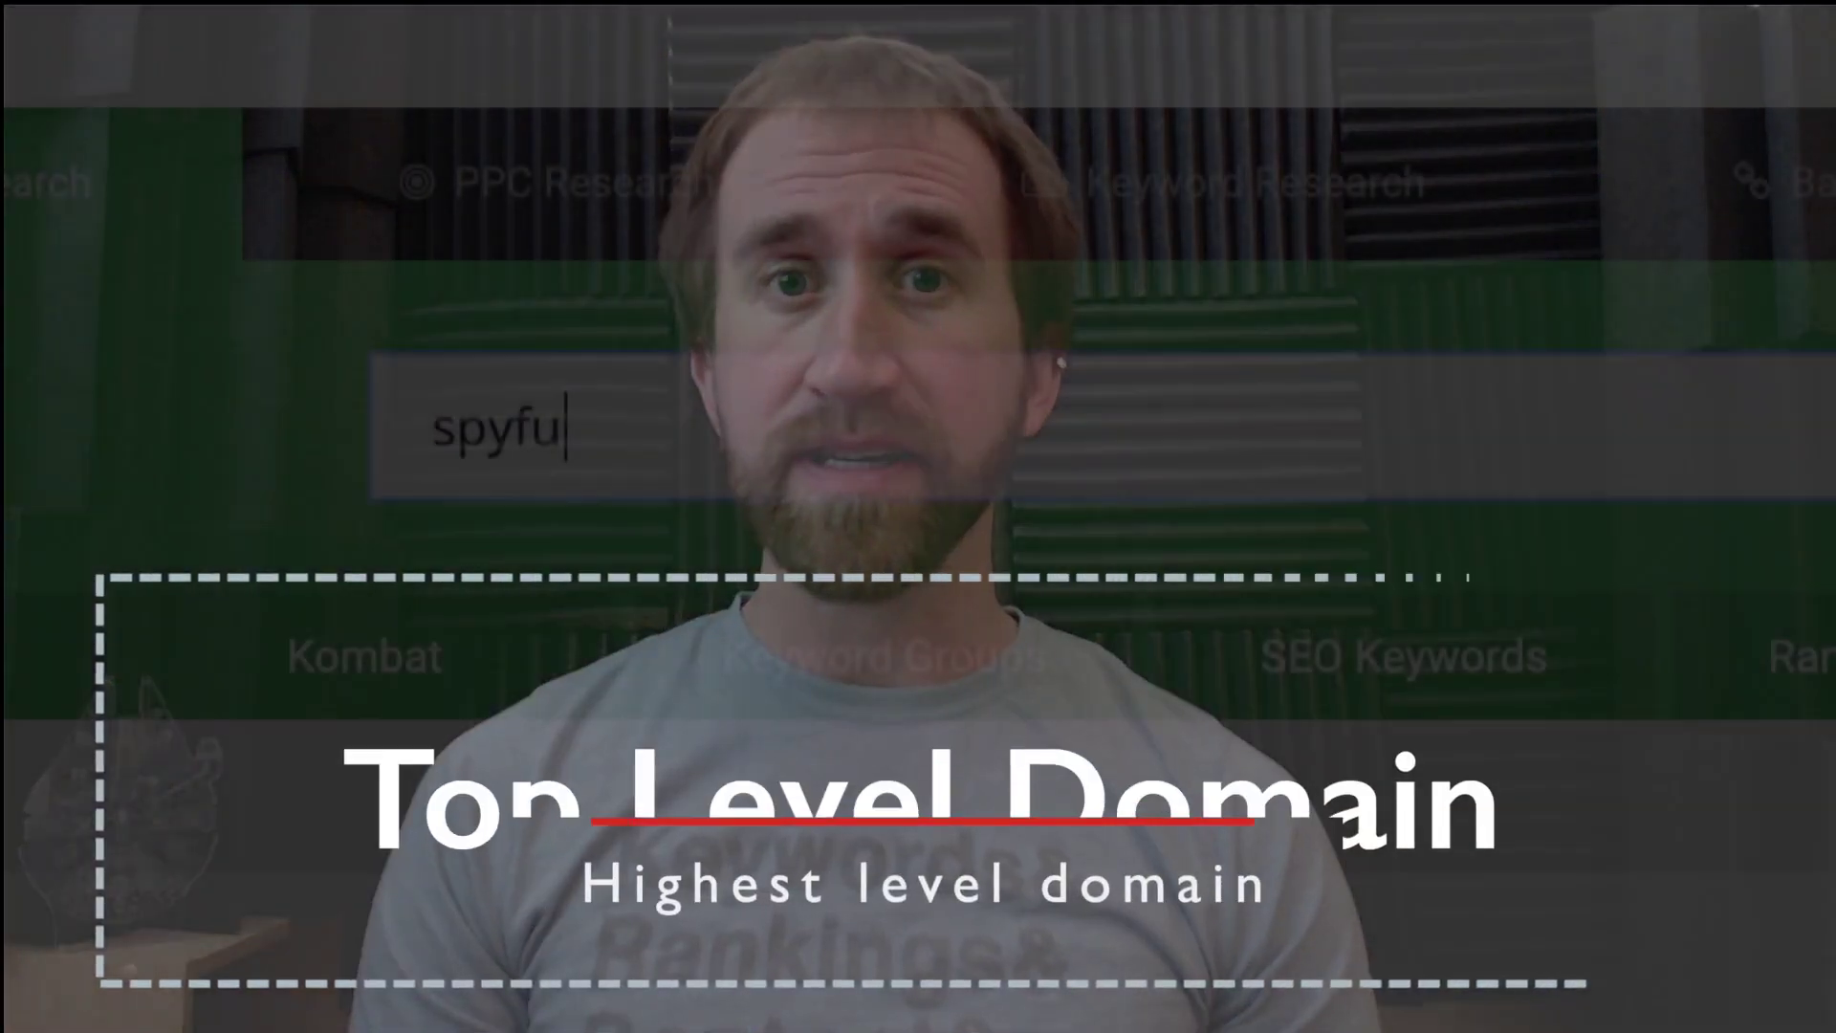
Step: Complete the competitor domain as spyfu.com, then start entering the houzz domain
type(".com")
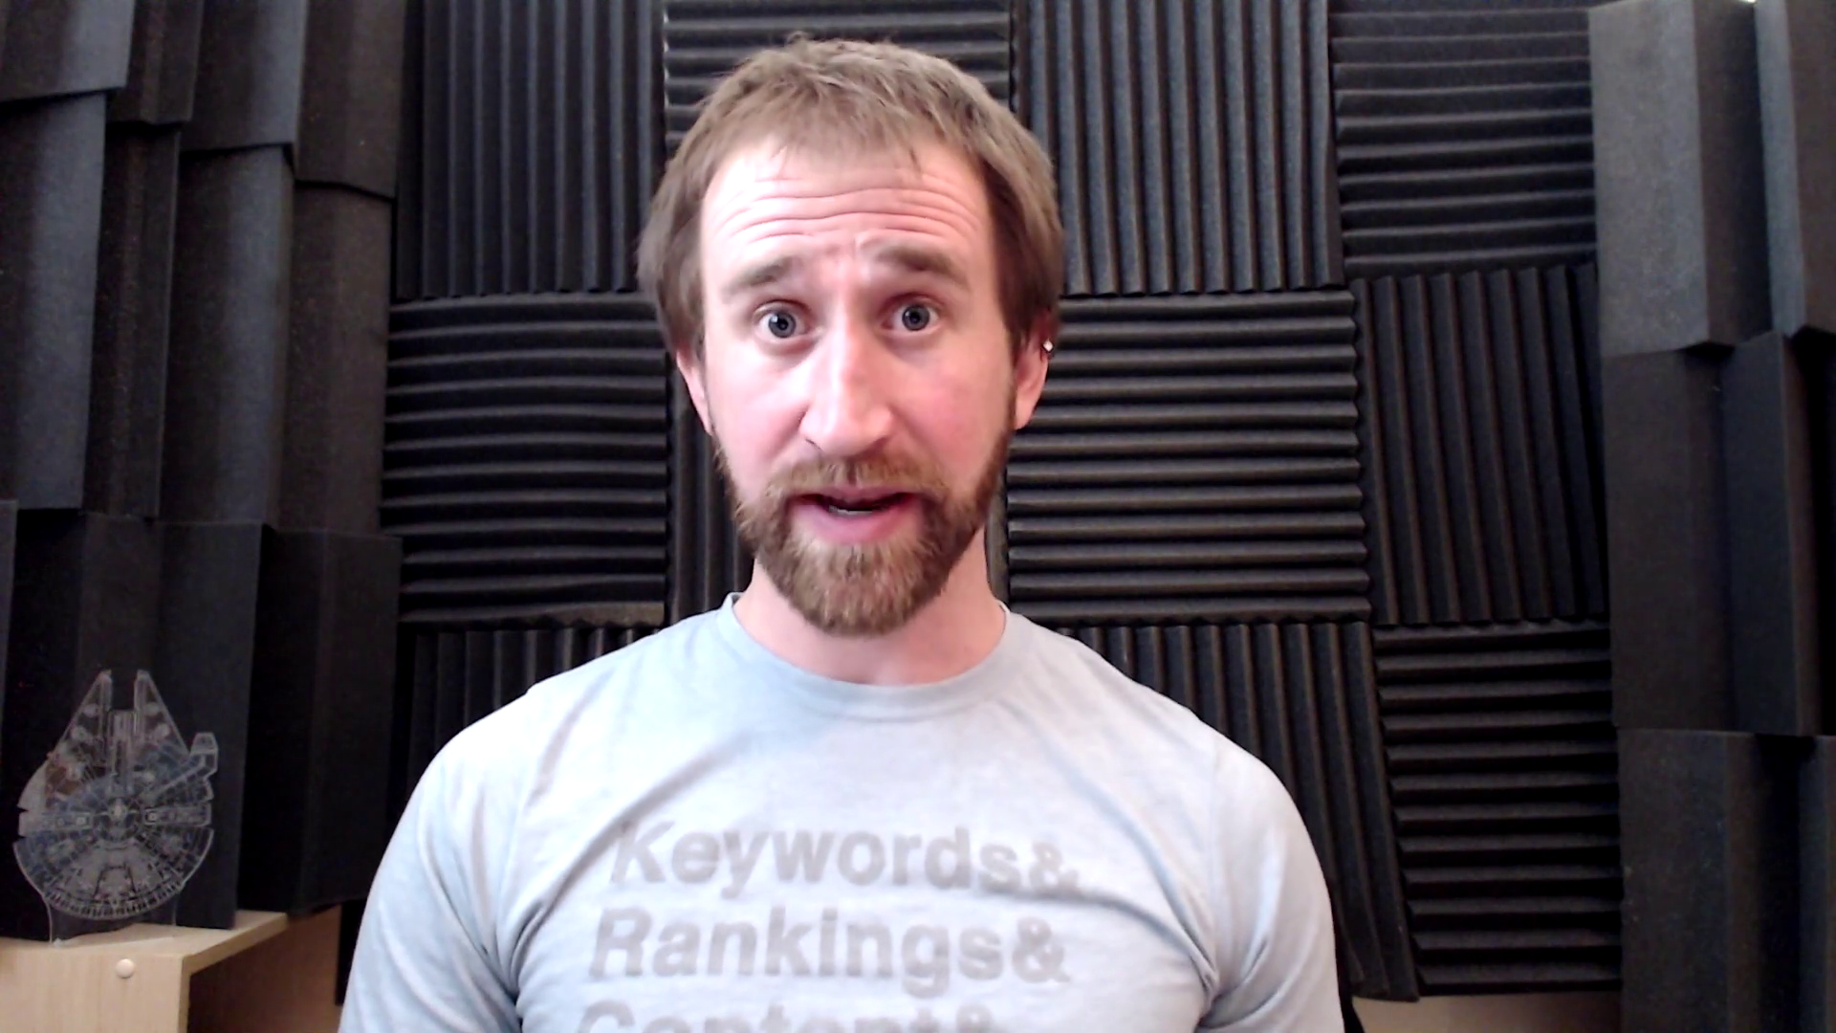
type("houzz.com")
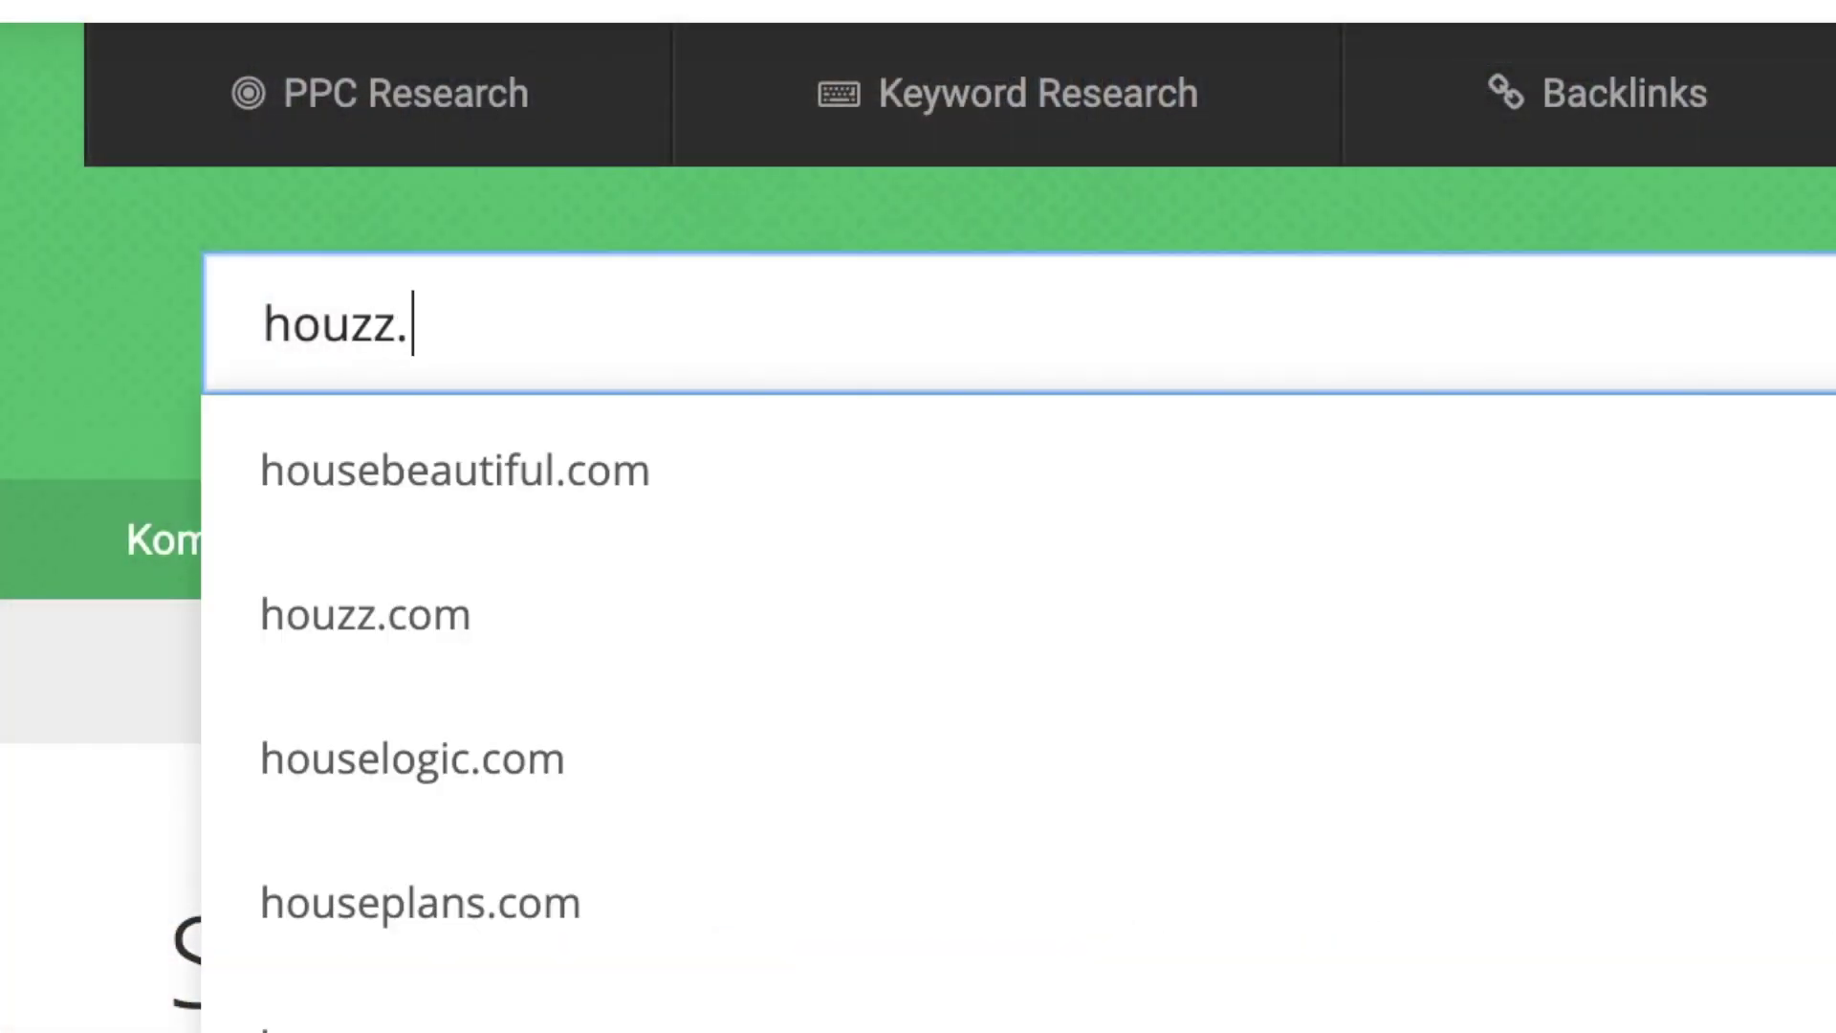
Step: Run the houzz.com Top Pages search and open its Bathroom Ideas page externally
key("Return")
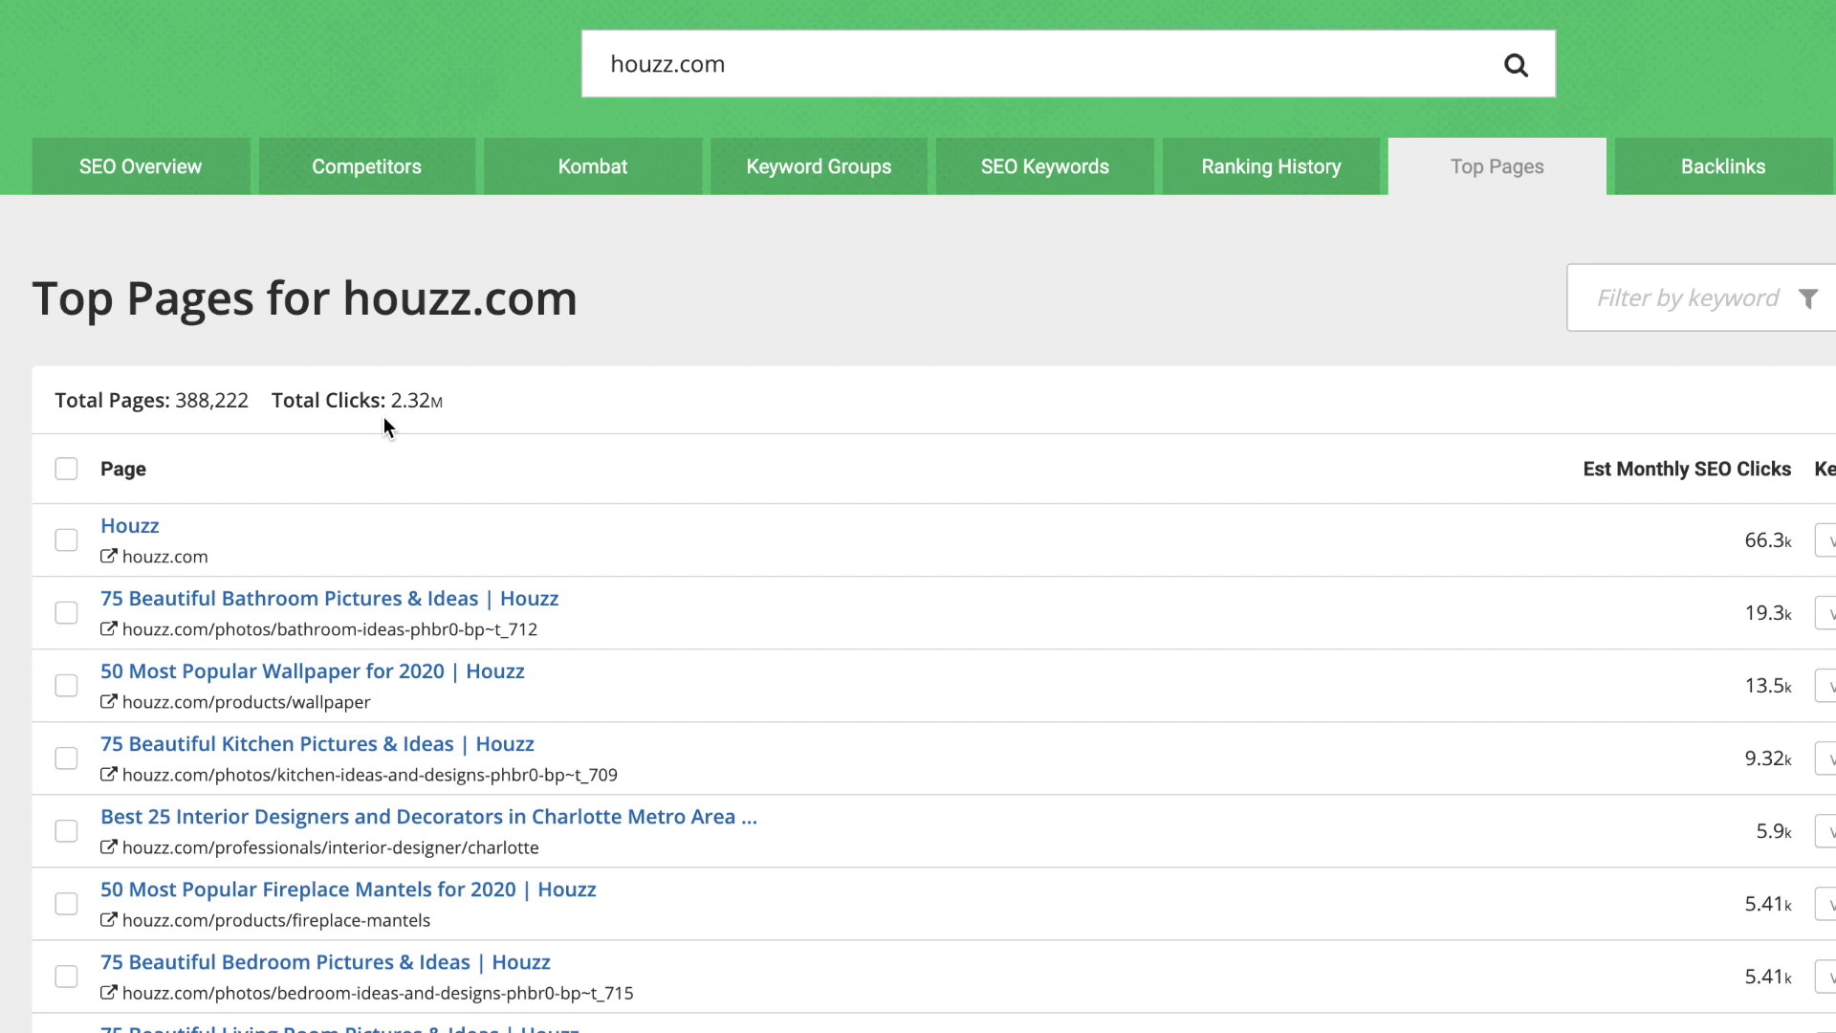
scroll(383, 421, "down", 3)
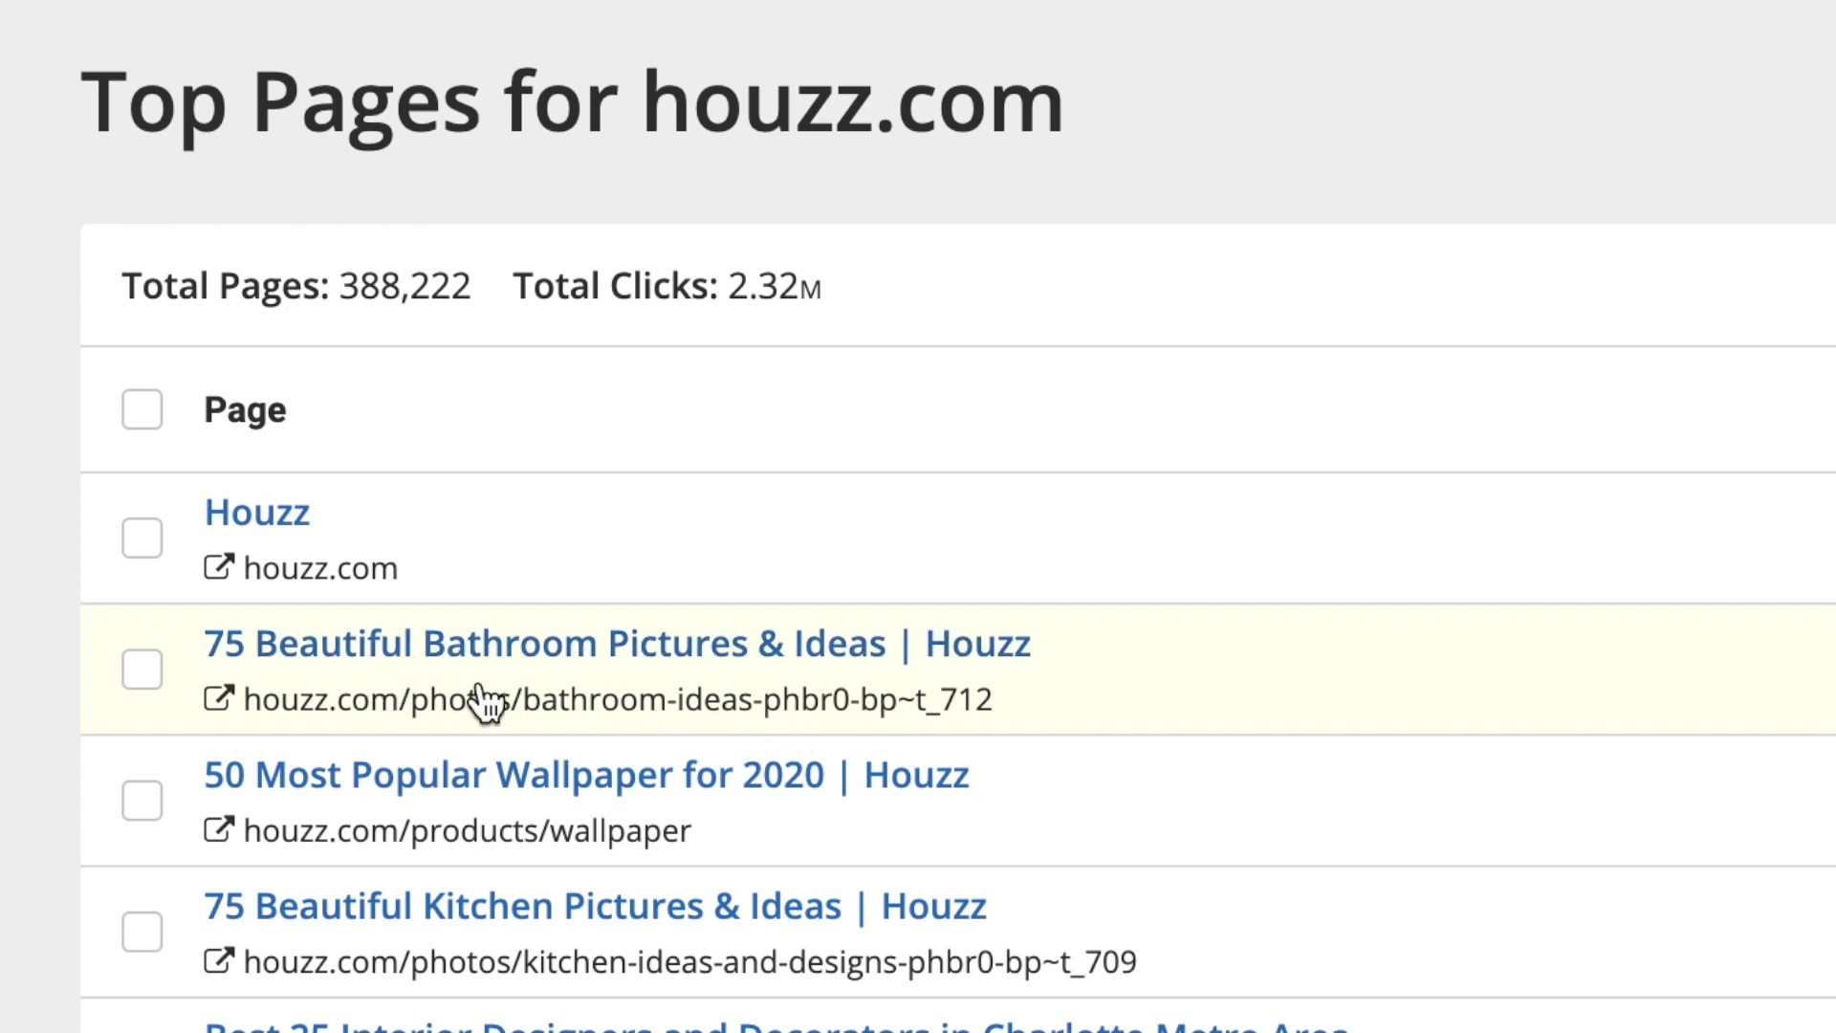
left_click(220, 697)
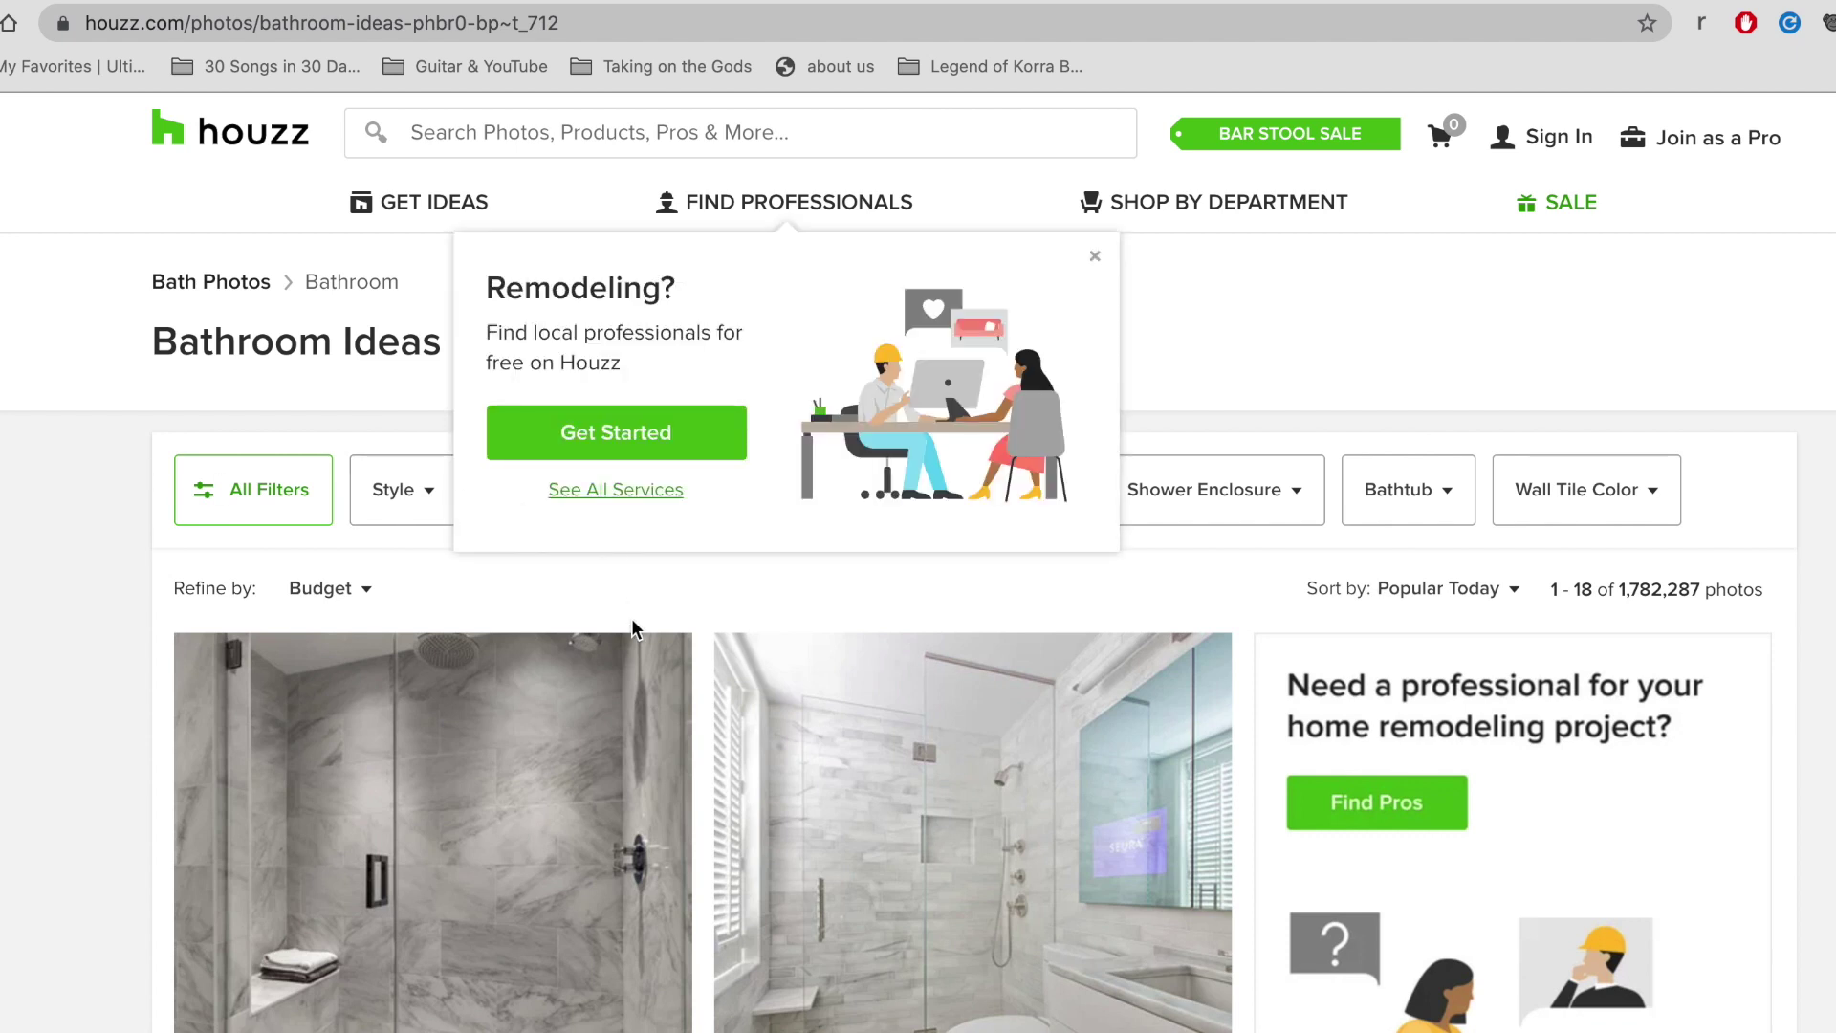
Step: Scroll through the Houzz Bathroom Ideas page listing 1,782,287 photos
scroll(632, 620, "down", 4)
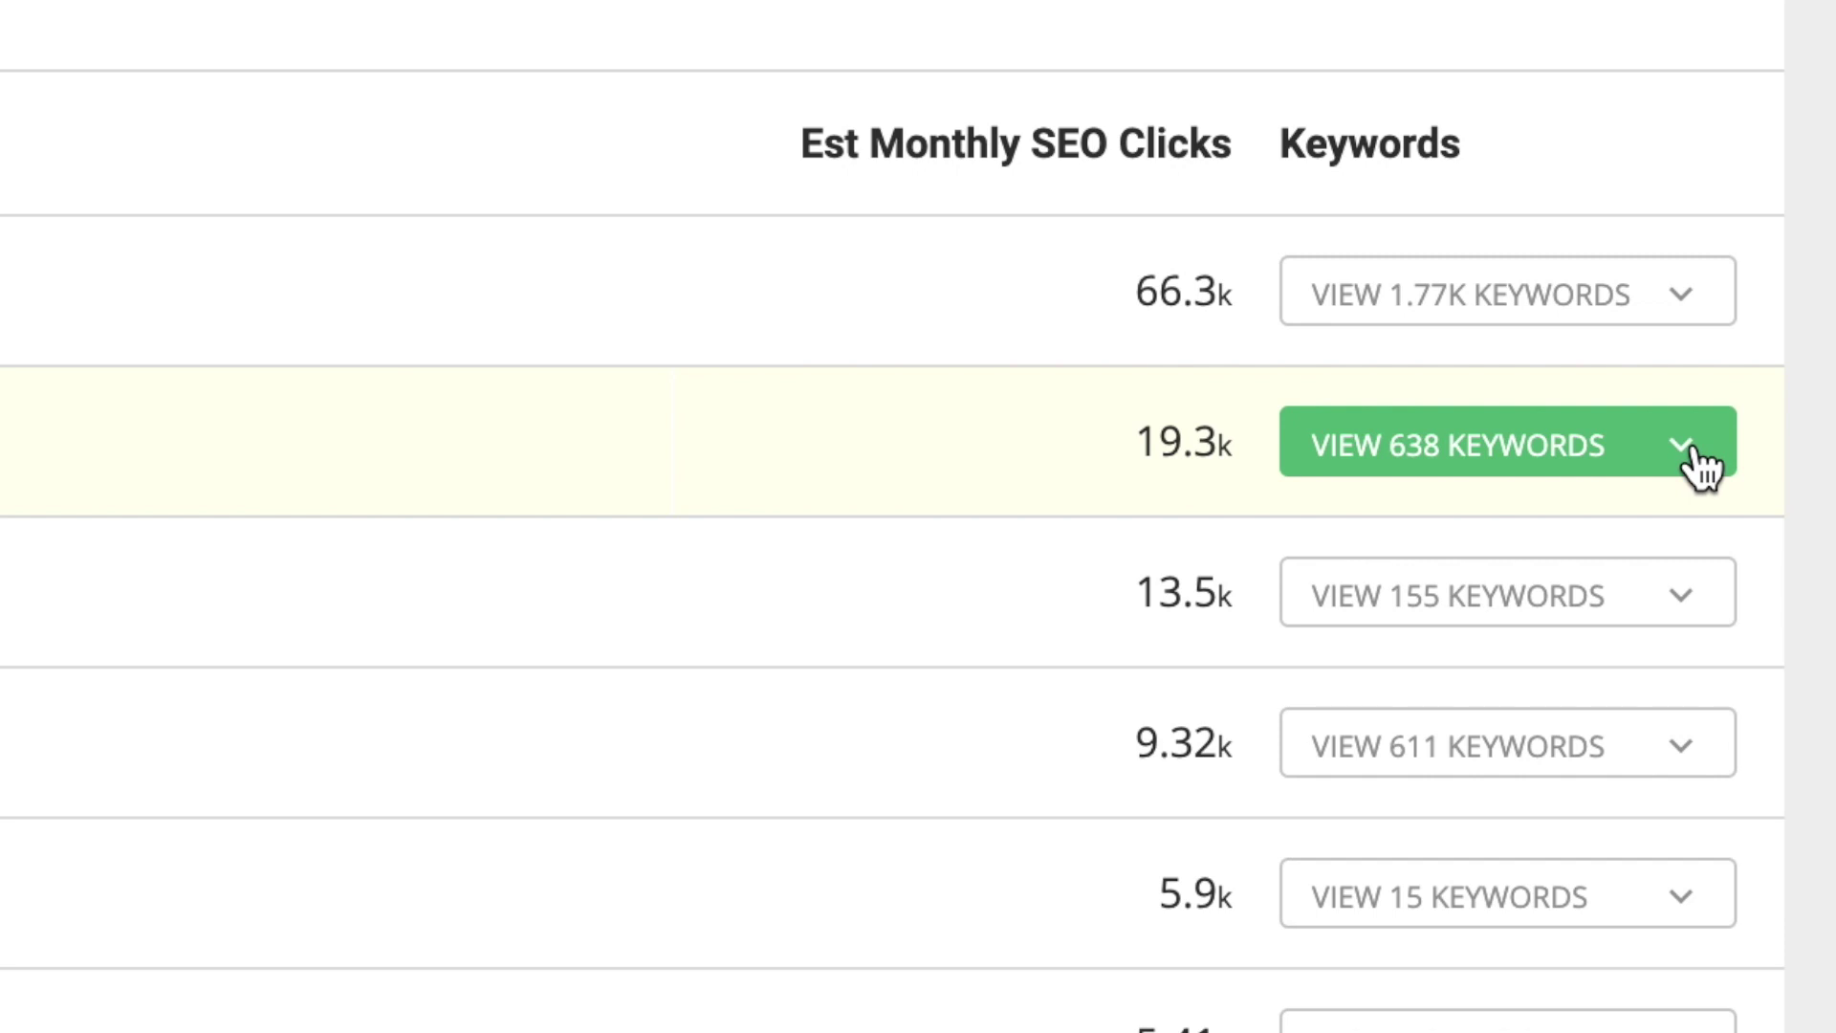
Step: Show the bathroom page's 638 keywords and sort by KD, Clicks, Volume, then Position
left_click(1695, 451)
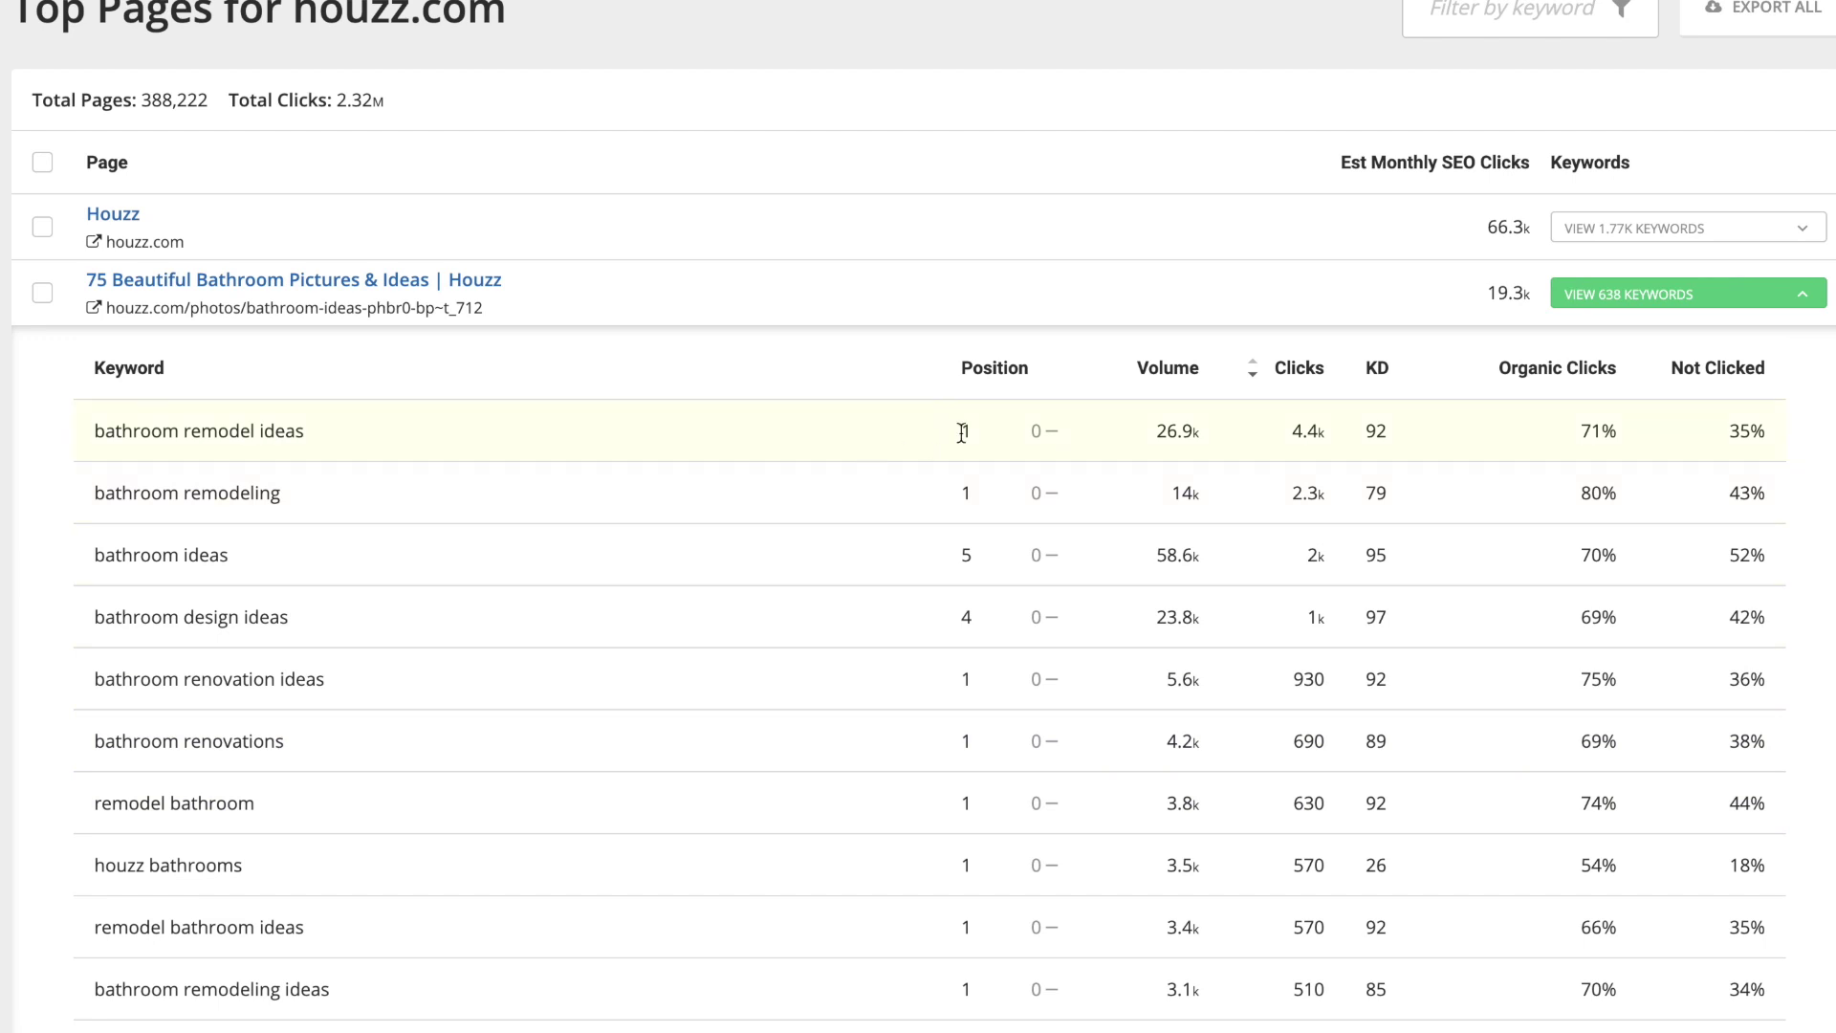
left_click(1378, 373)
left_click(1258, 373)
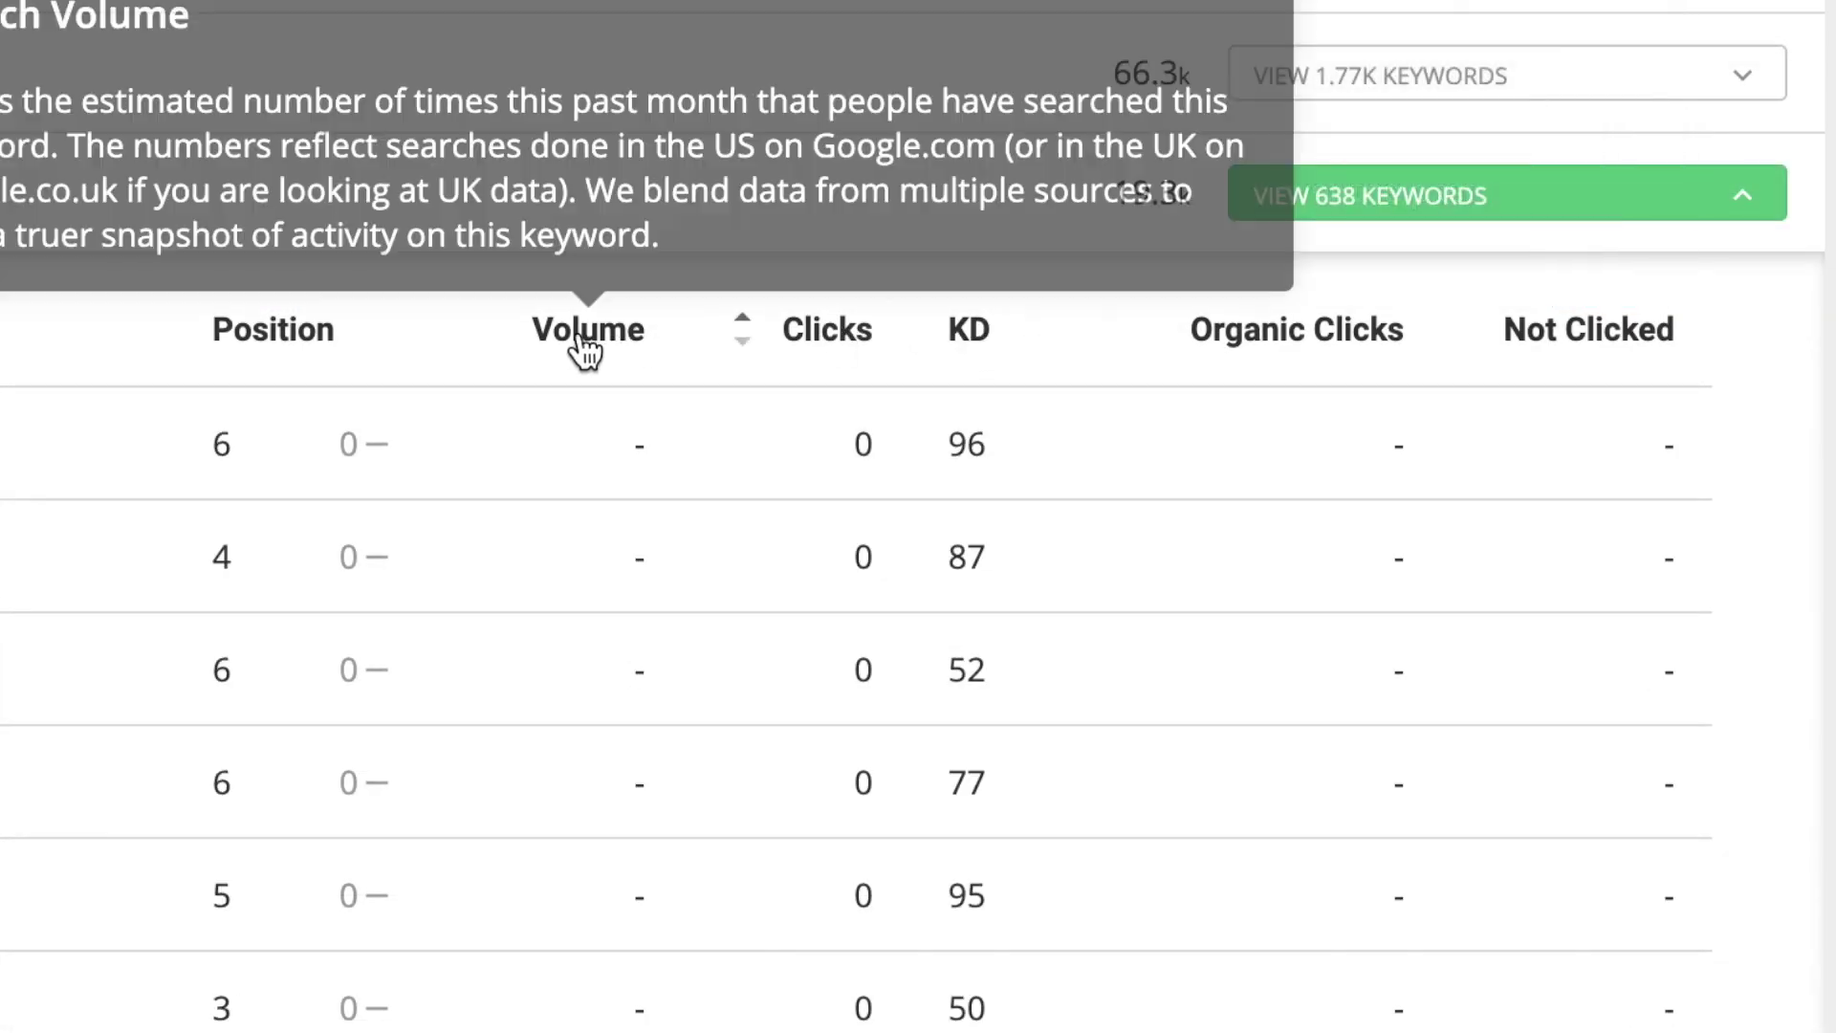
left_click(583, 345)
left_click(272, 359)
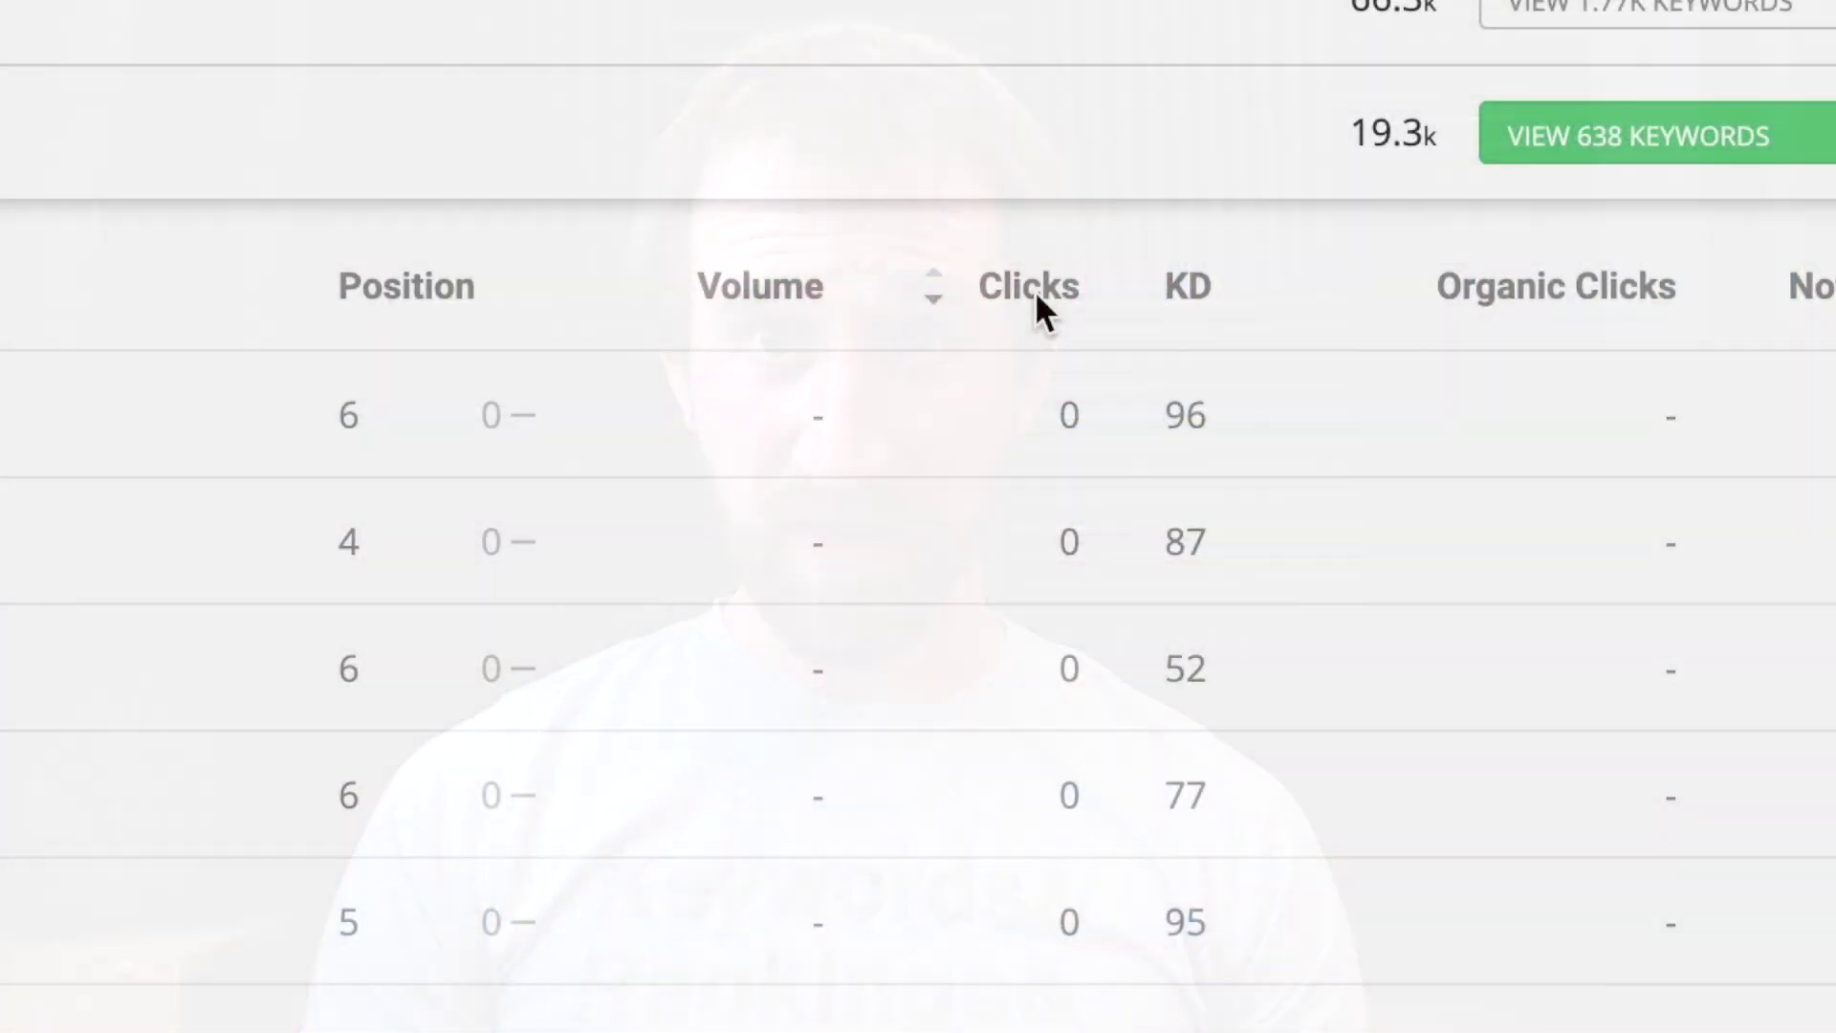
Step: Sort the bathroom page's keyword table by Clicks, highest first
left_click(1034, 292)
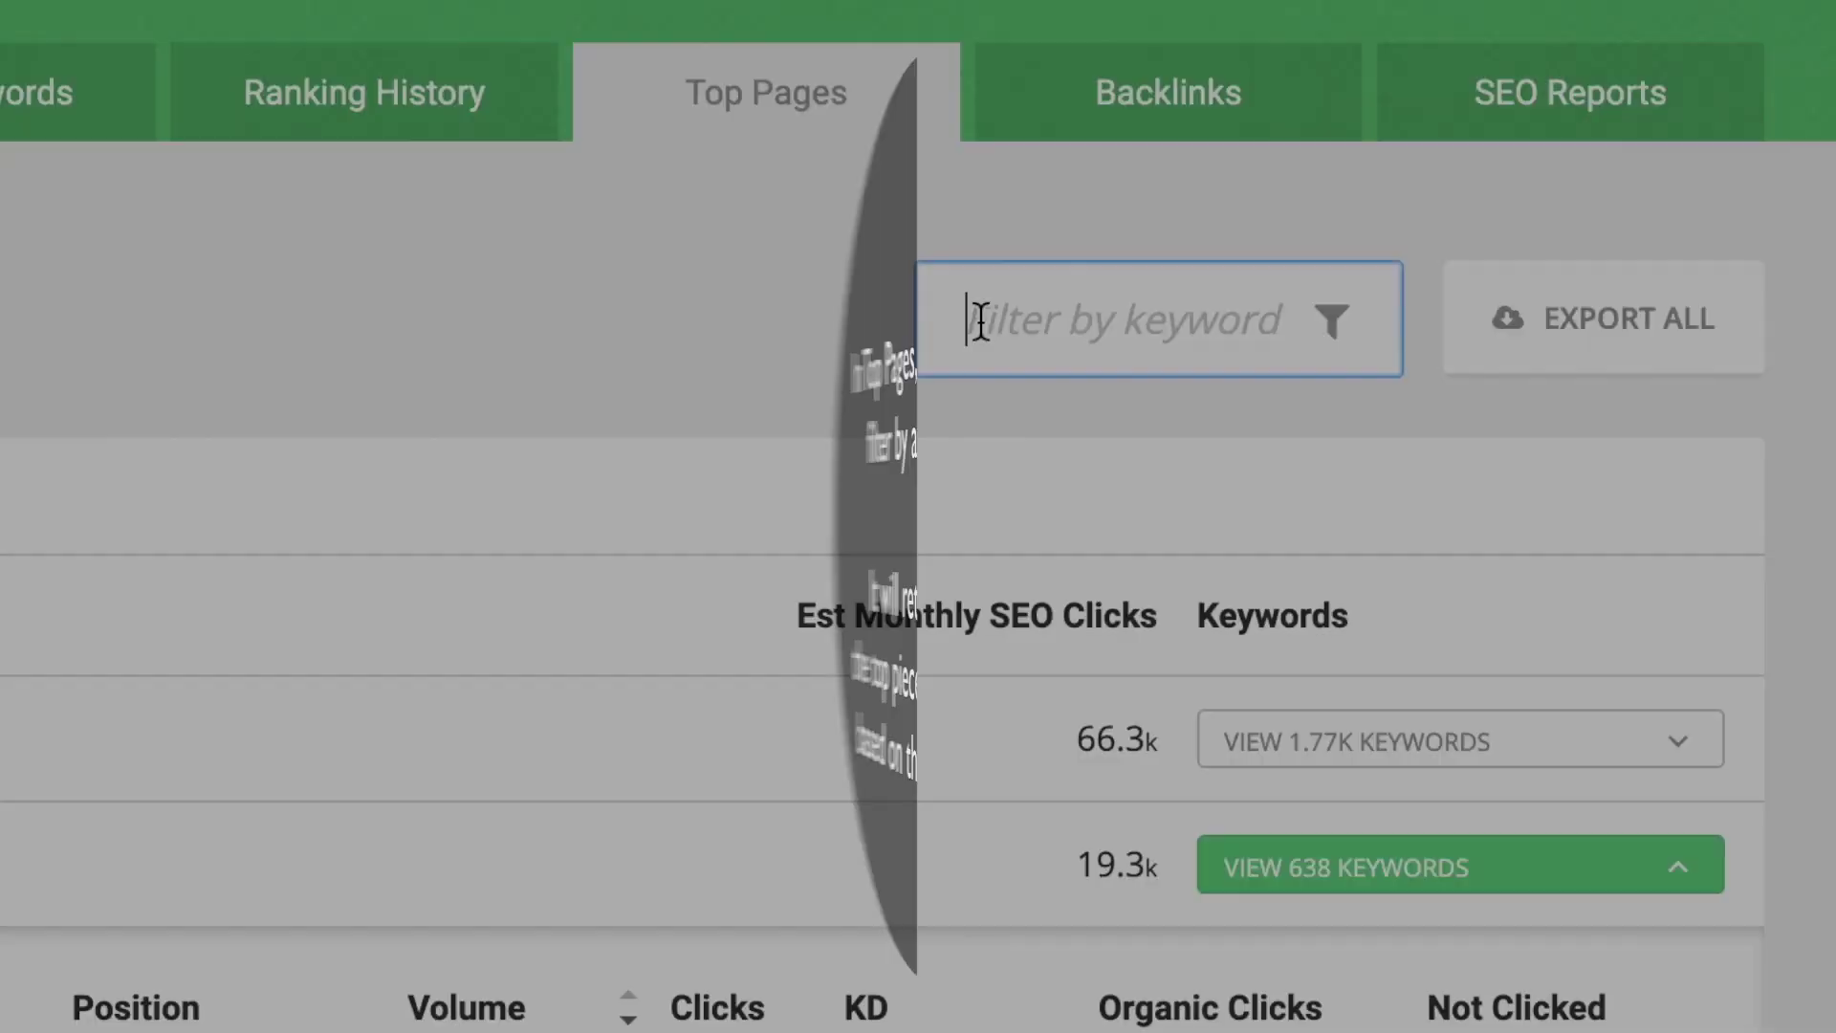
Step: Filter houzz.com top pages by 'counter' and scroll the 2,015 matching pages
type("cou")
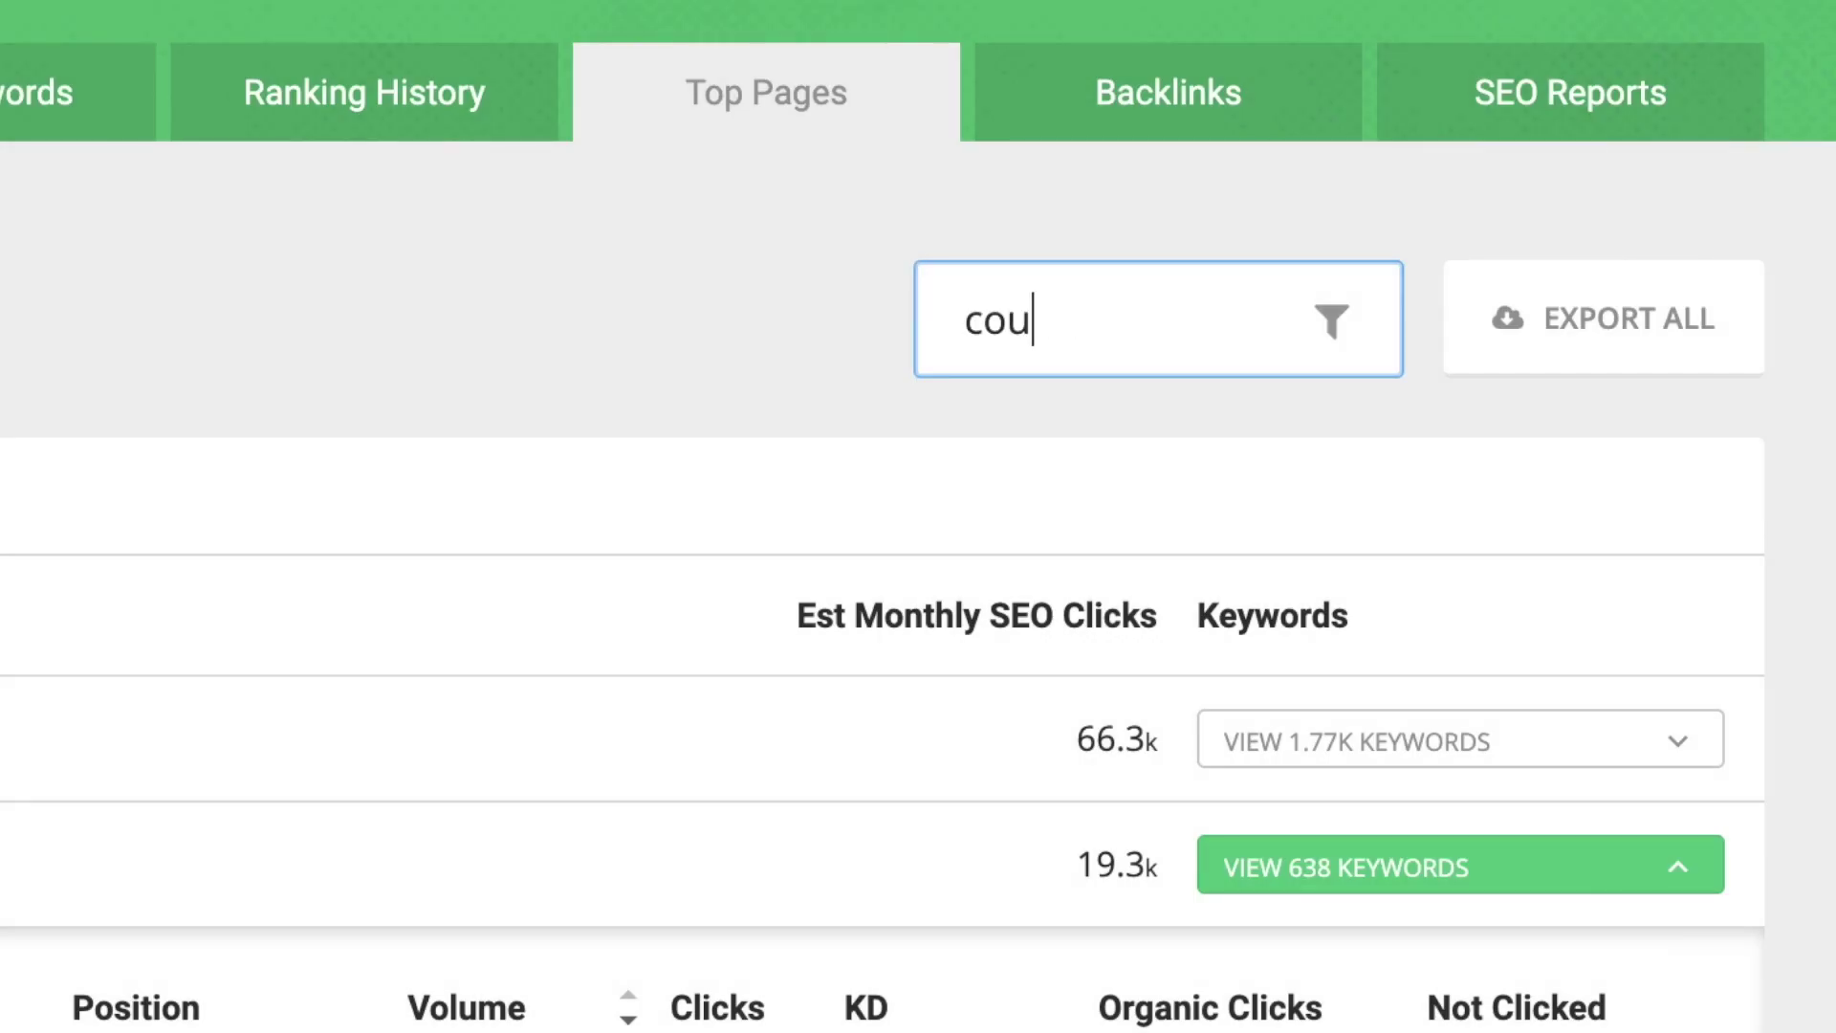
type("nter")
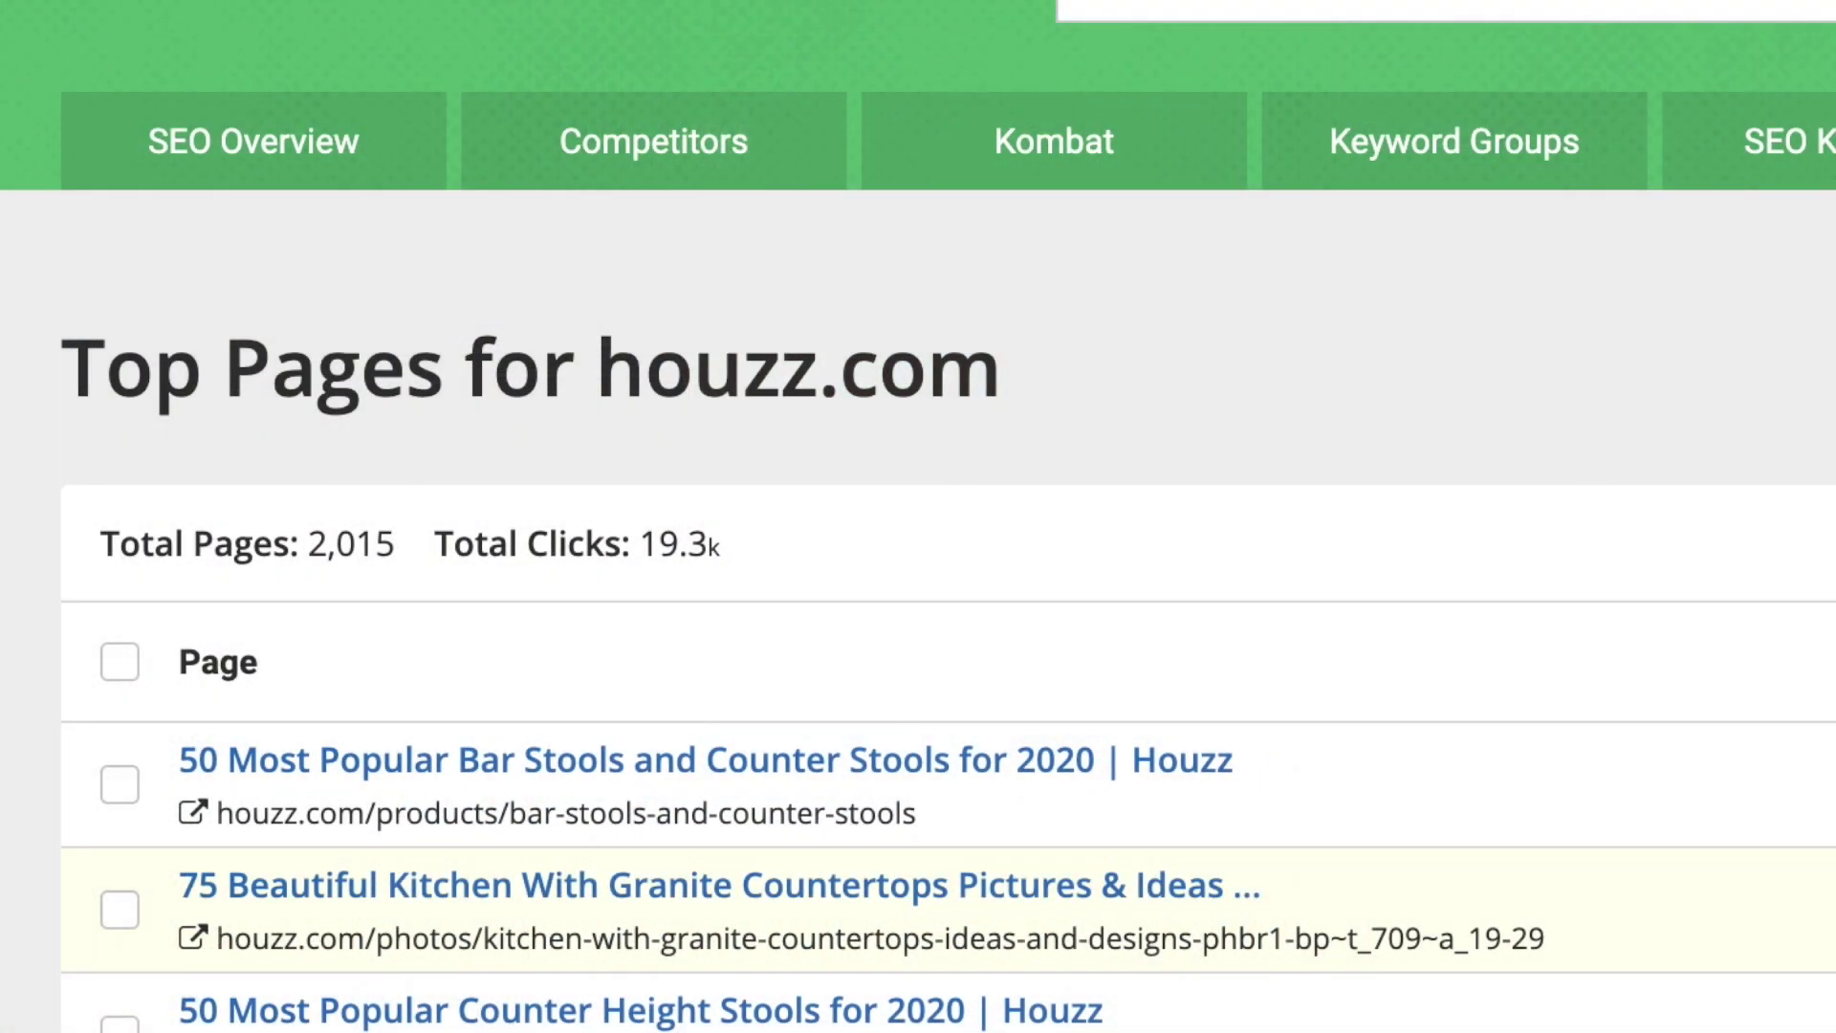
scroll(937, 251, "down", 5)
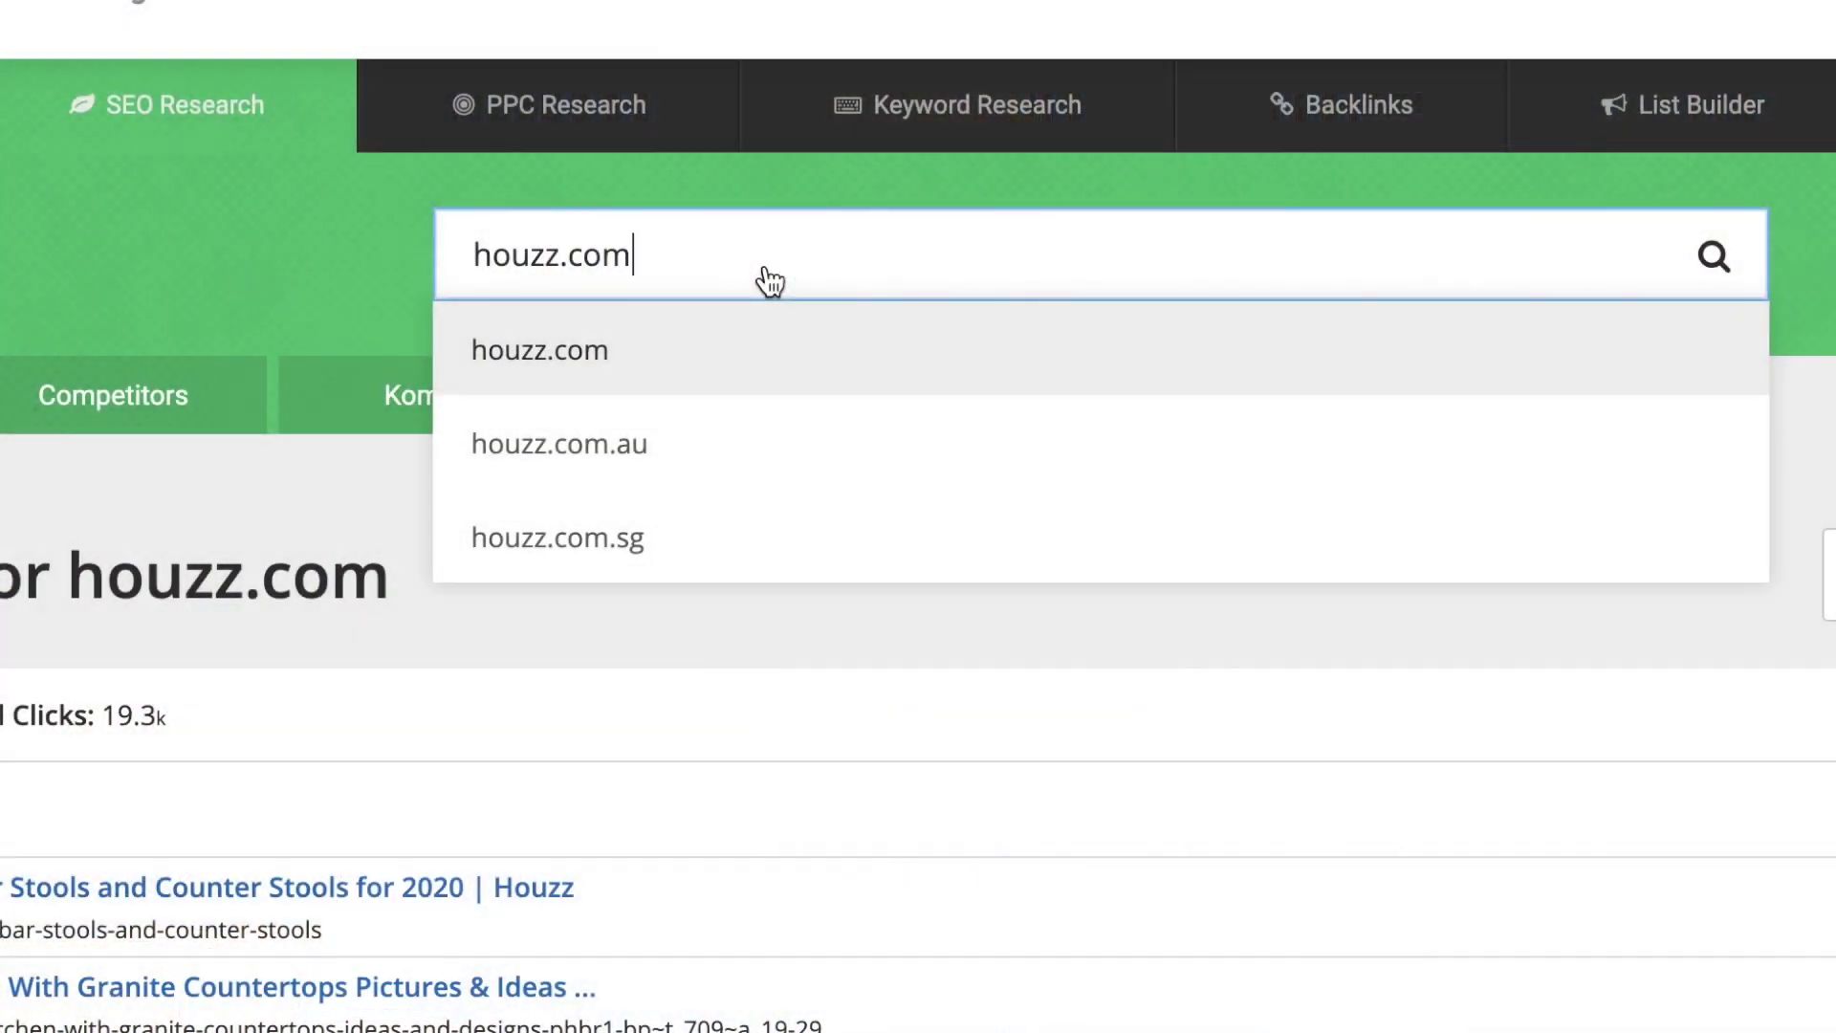
Step: Load the Top Pages report for houzz.com/products
type("/")
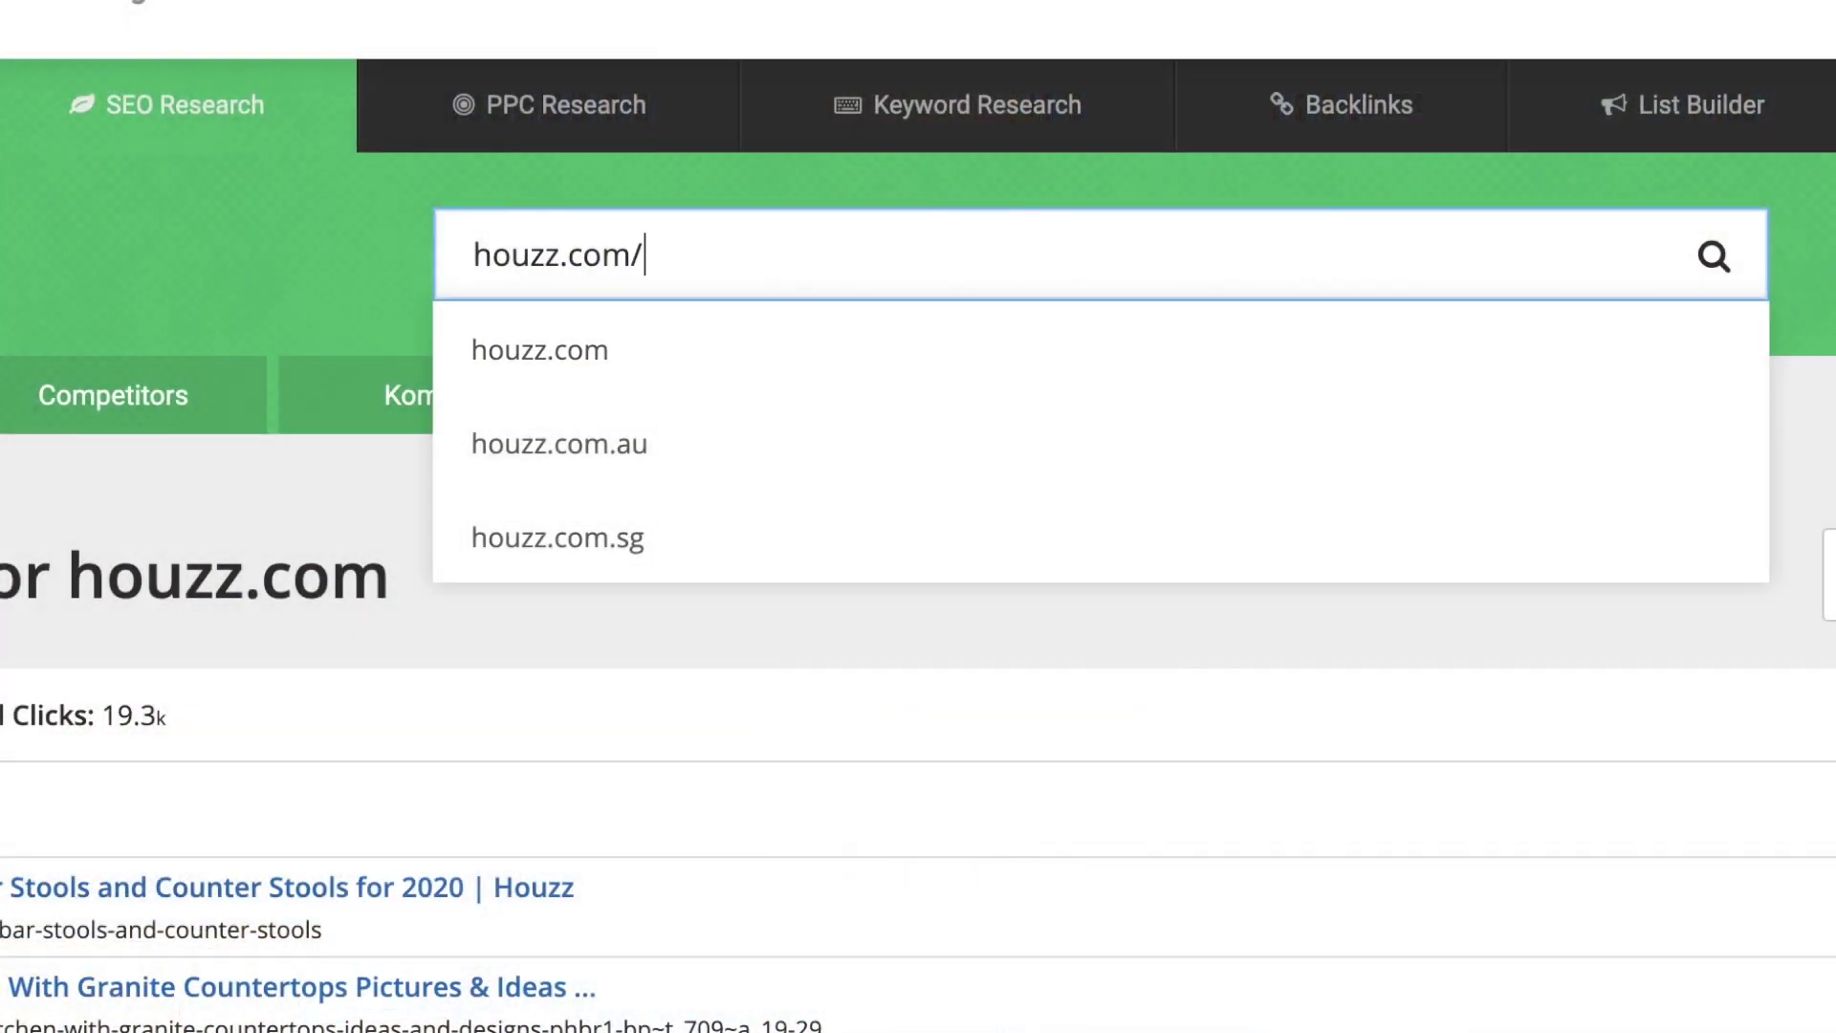
type("products")
key("Return")
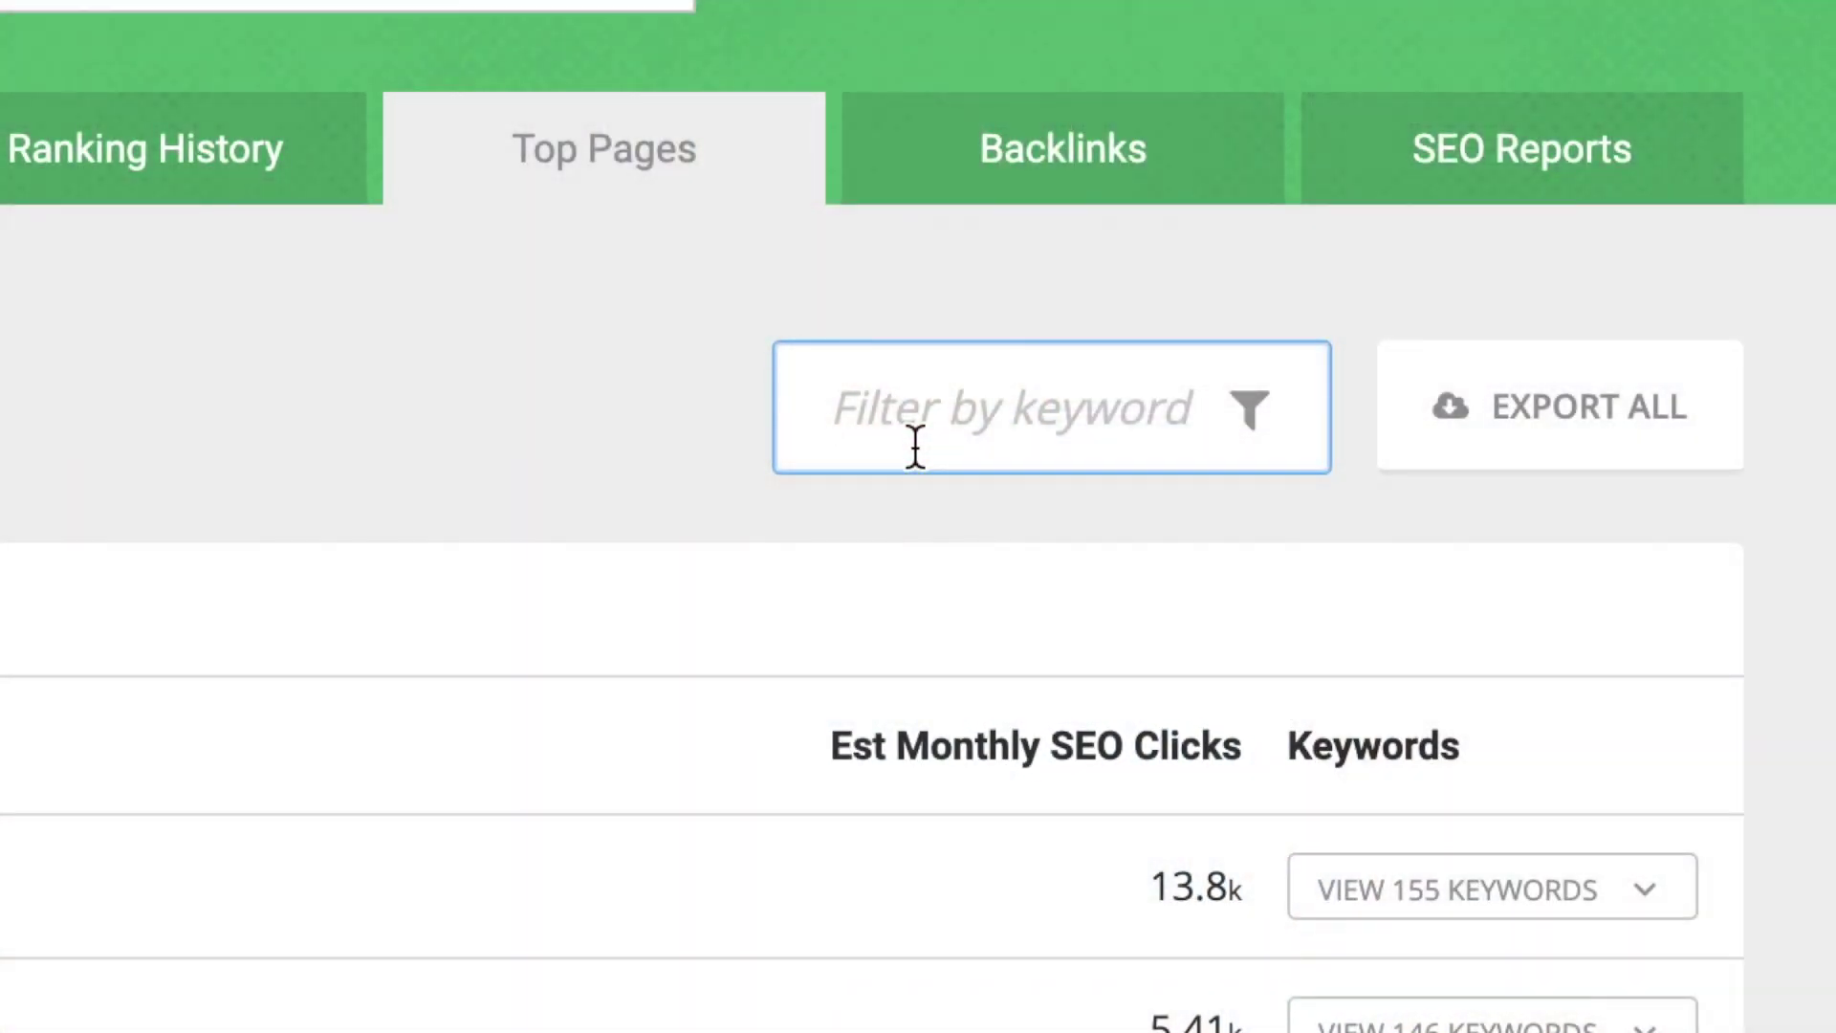
Step: Filter the houzz.com top pages by the keyword 'count'
type("count")
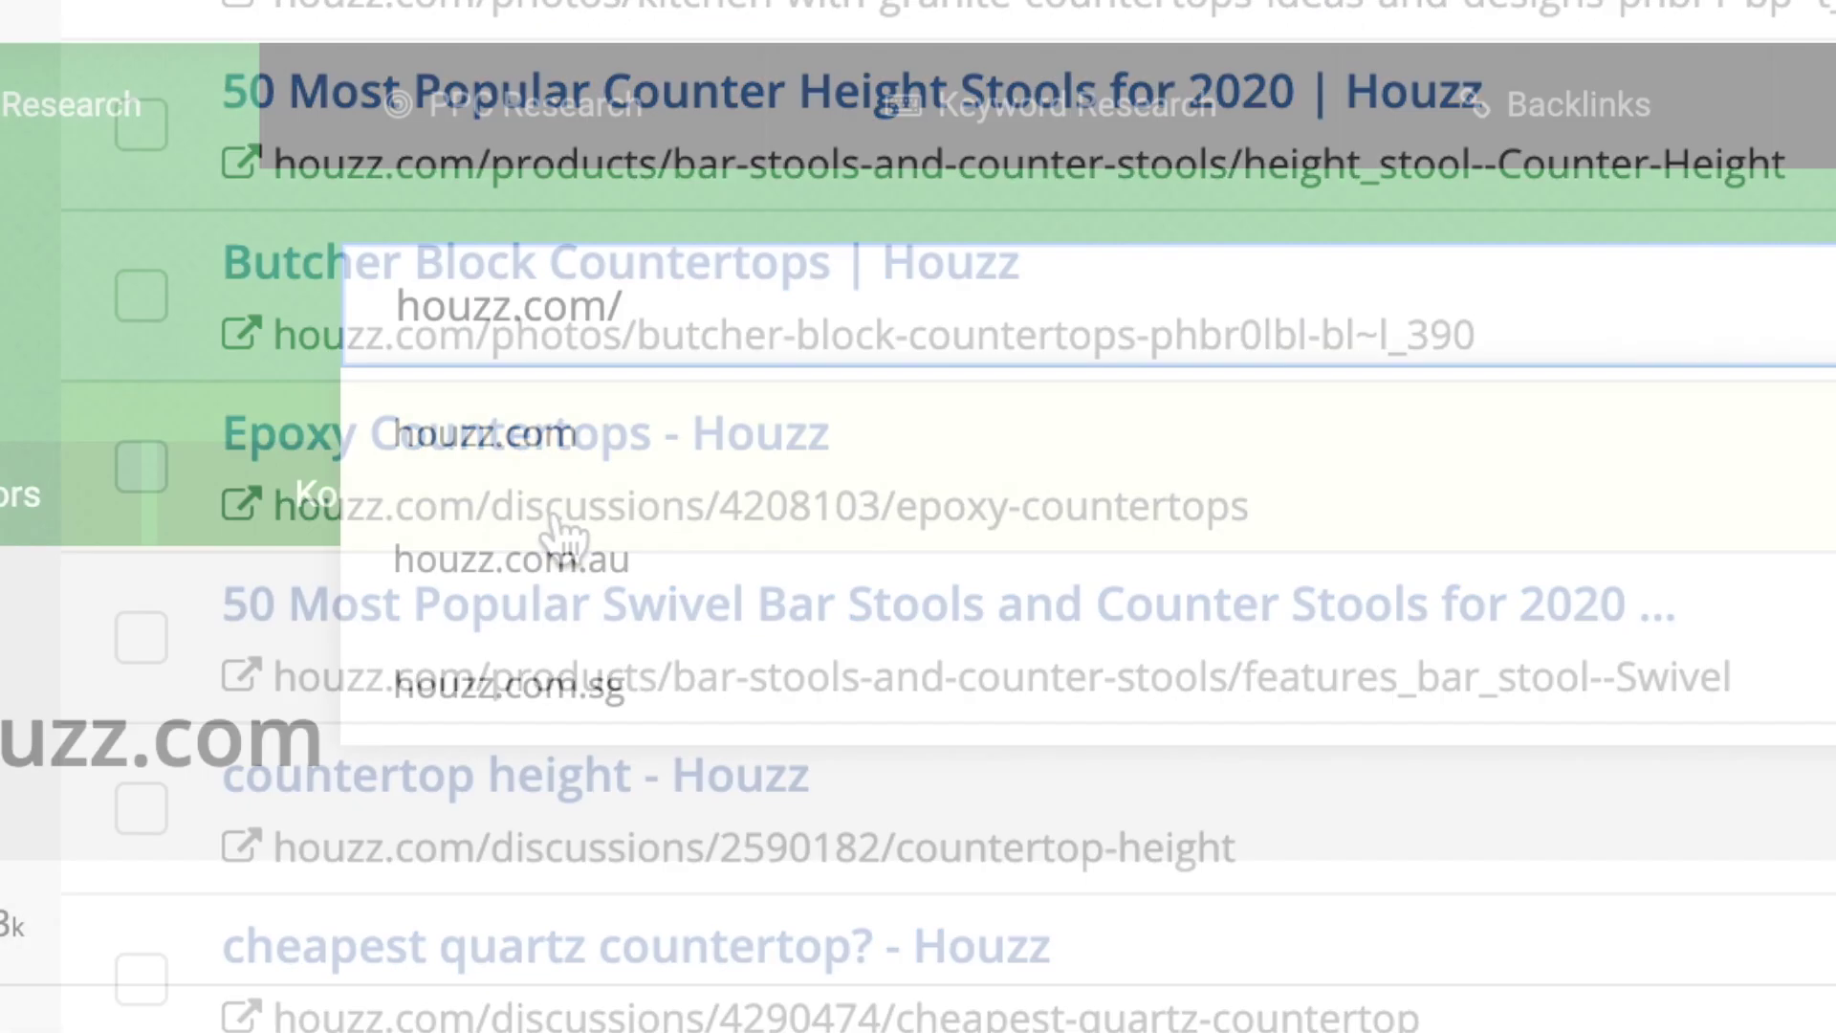
Step: Load the Top Pages report for houzz.com/discussions
type("discussions")
key("Return")
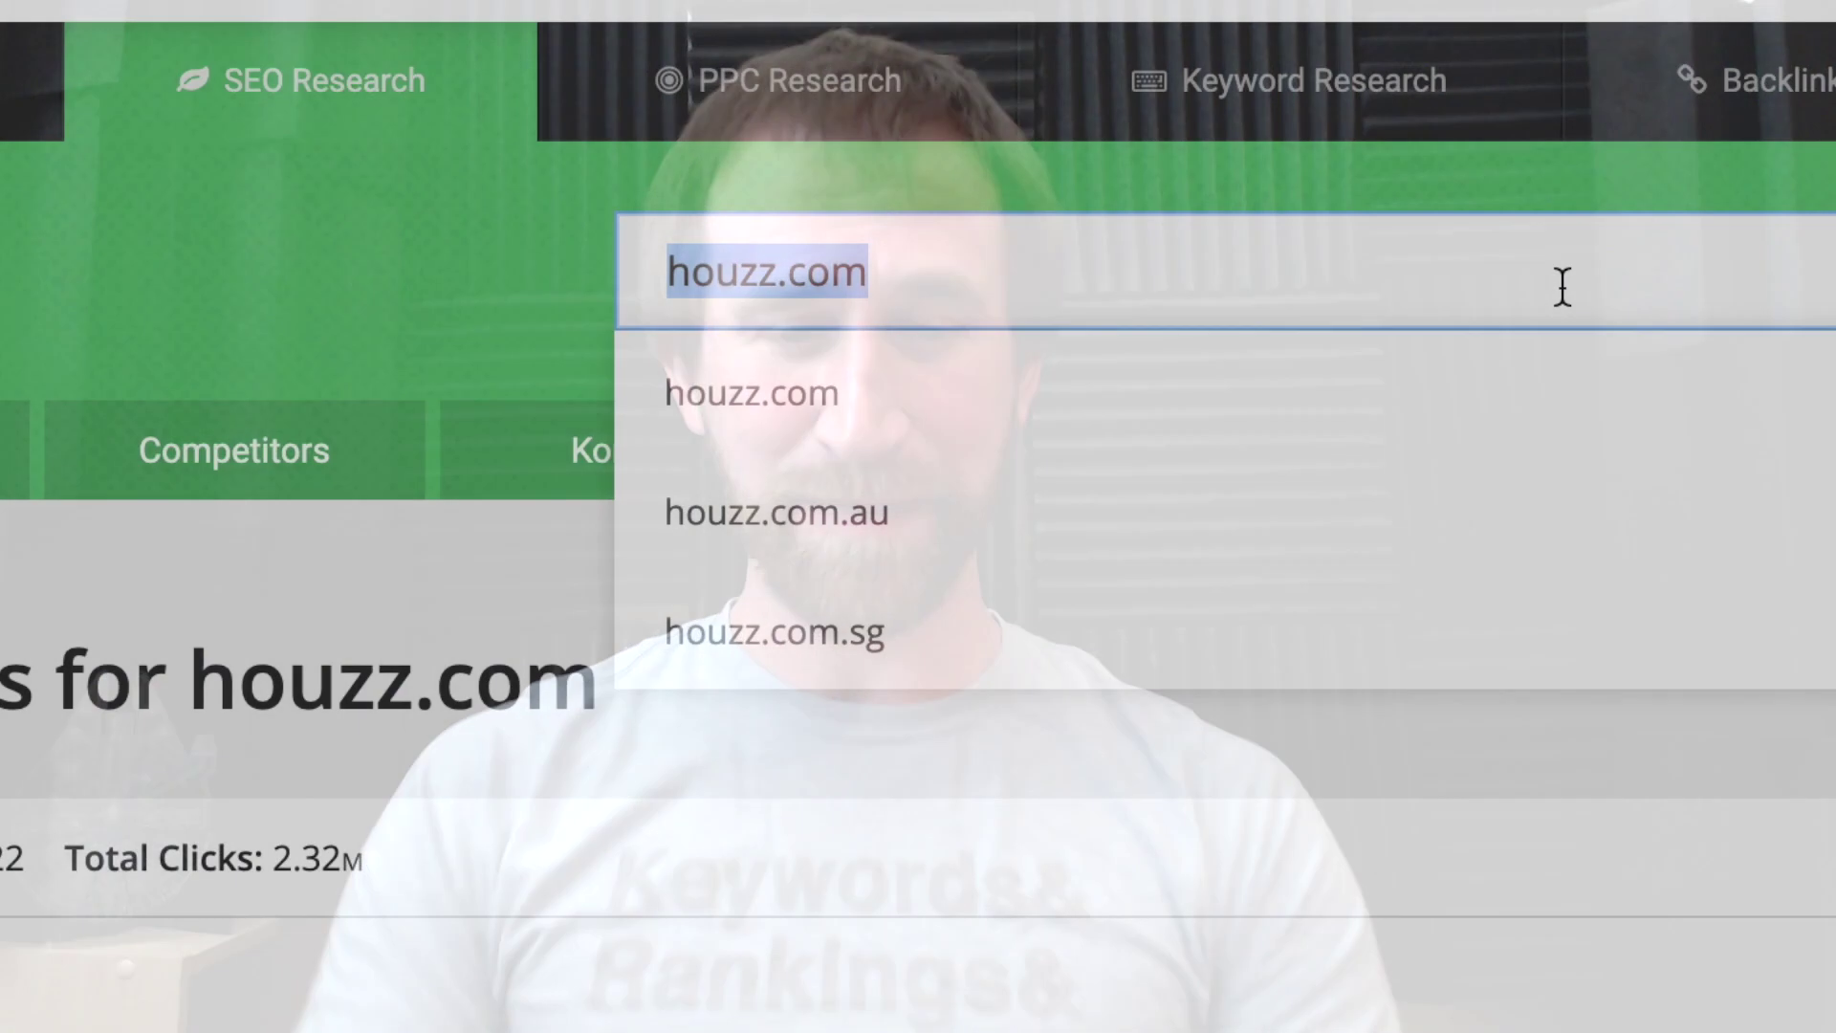
Step: Load Top Pages for spyfu.com/blog, list the AdWords tutorial's 555 keywords, and open that article
type("spyfu.com/b")
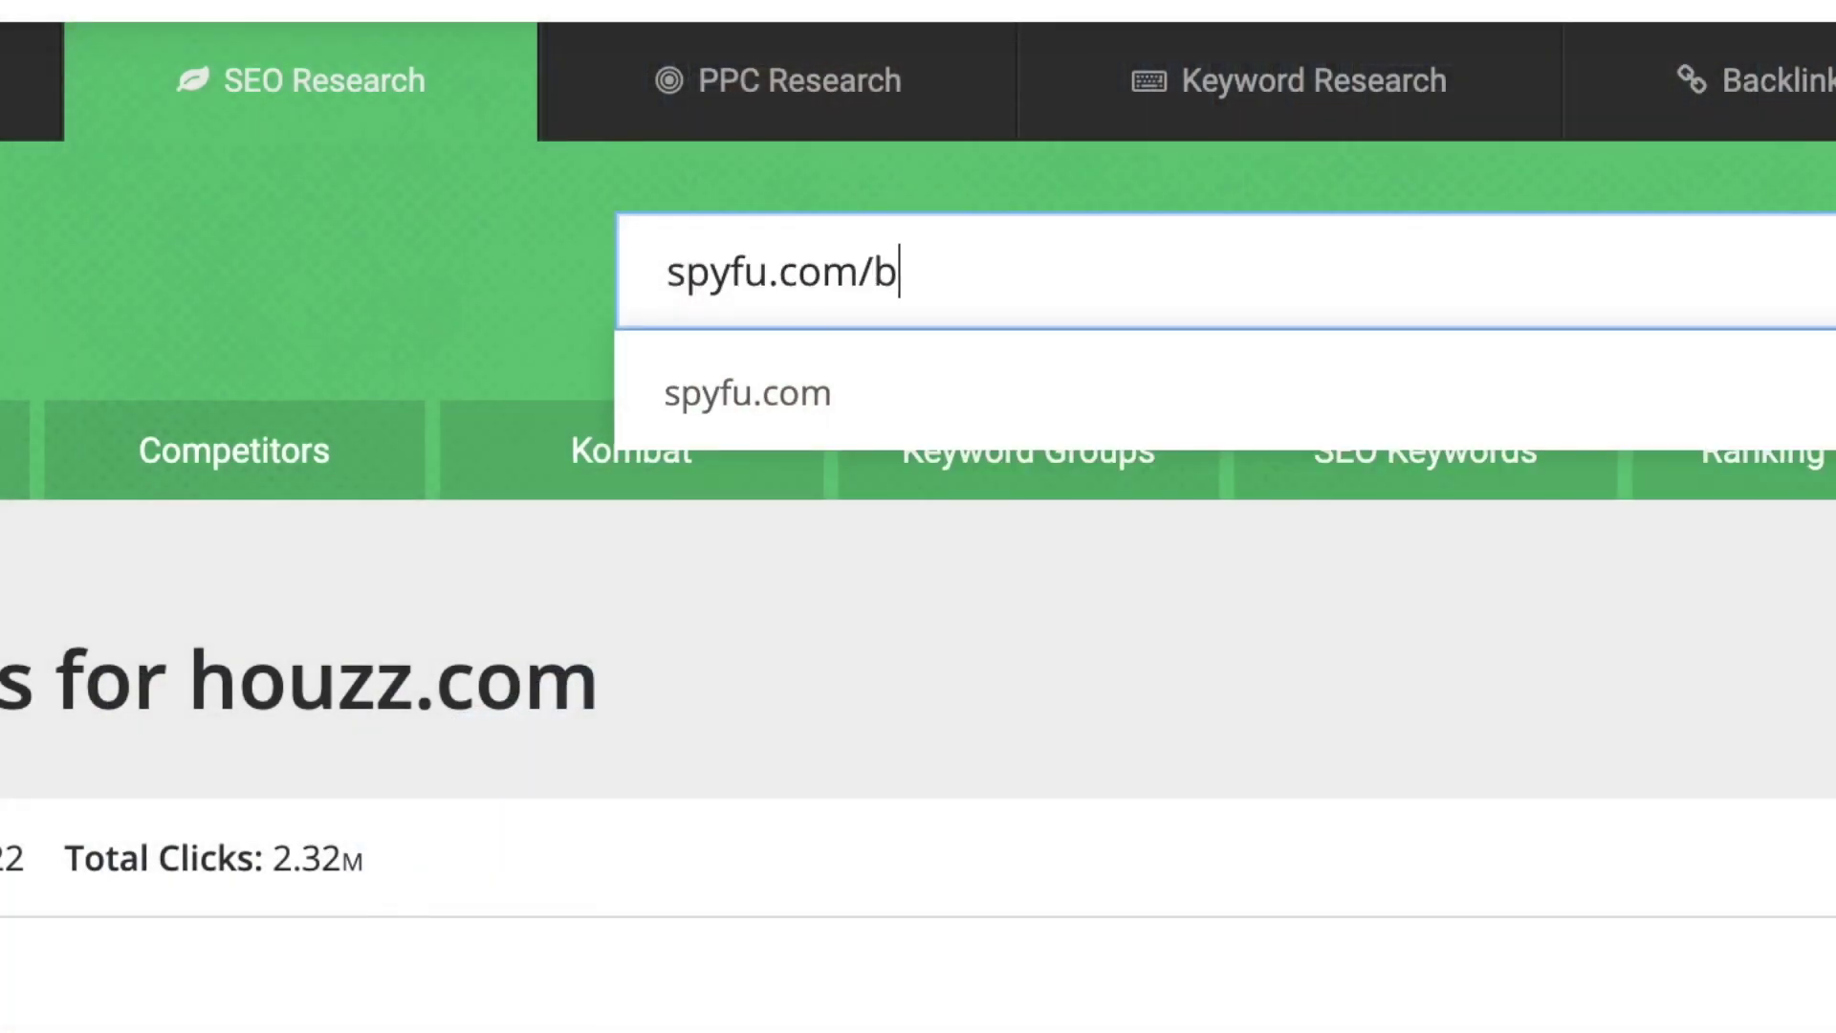
key("Return")
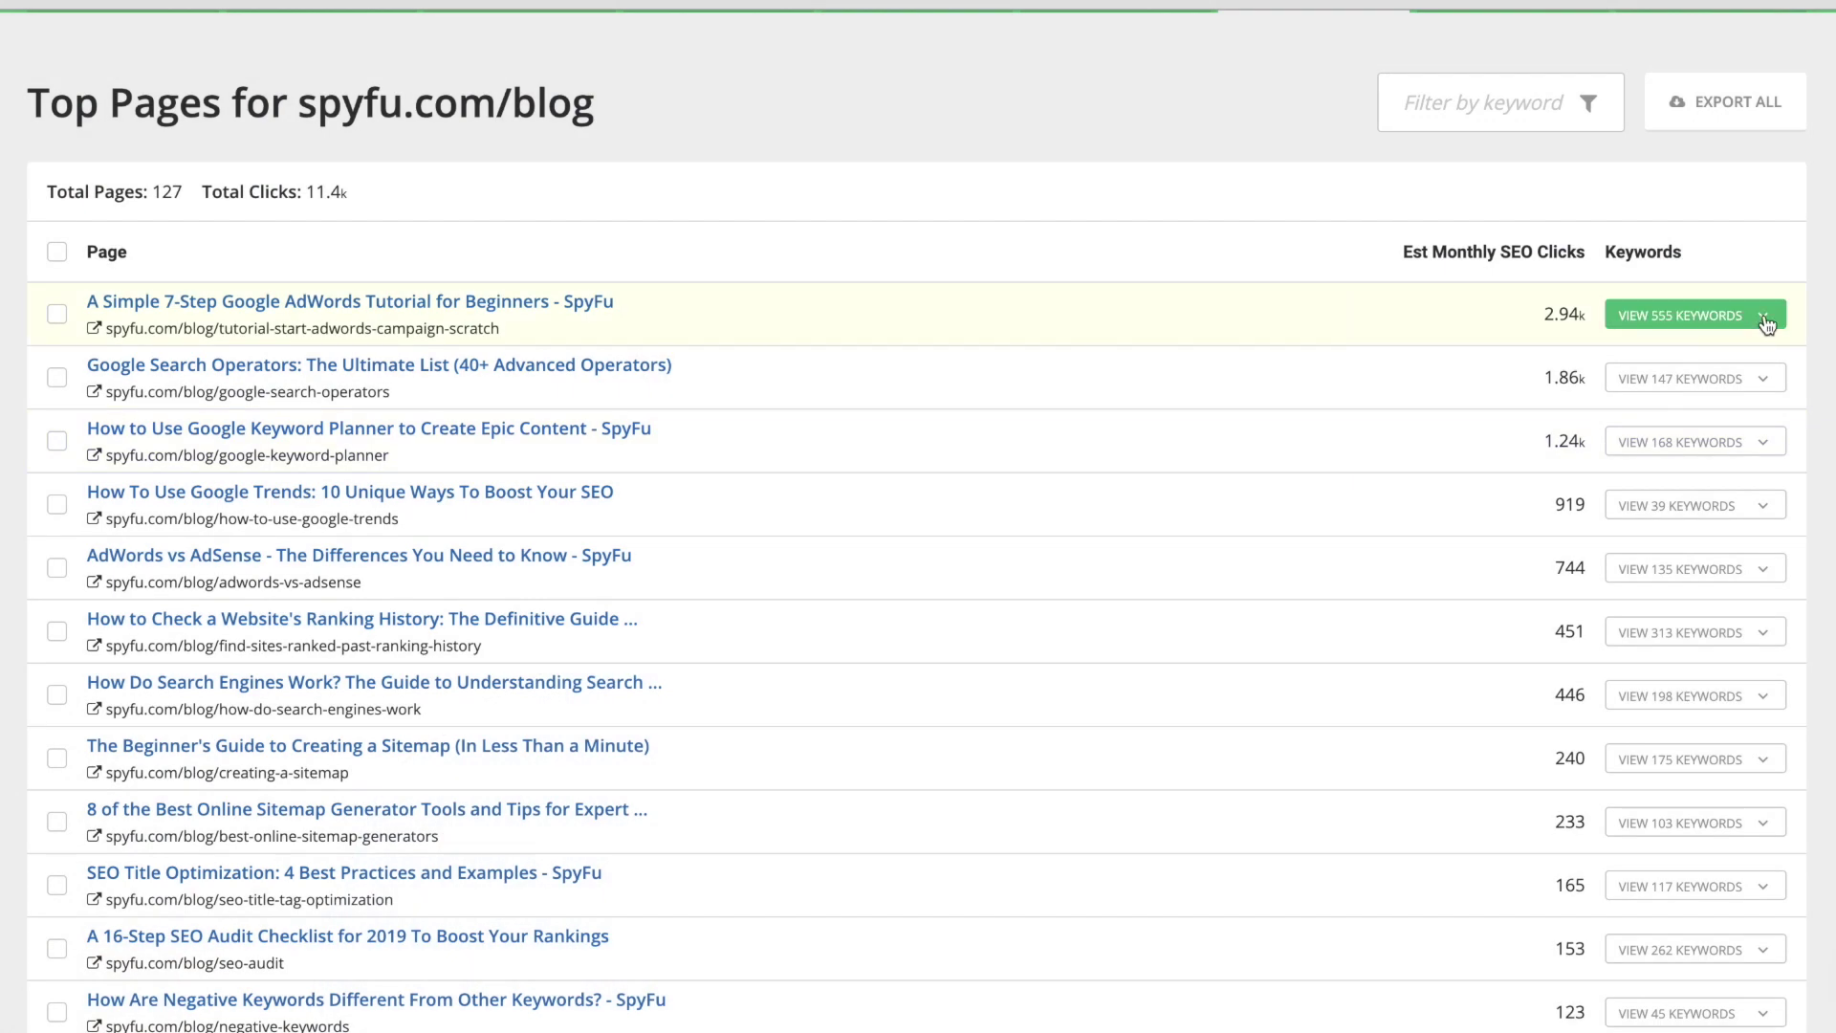
left_click(1764, 320)
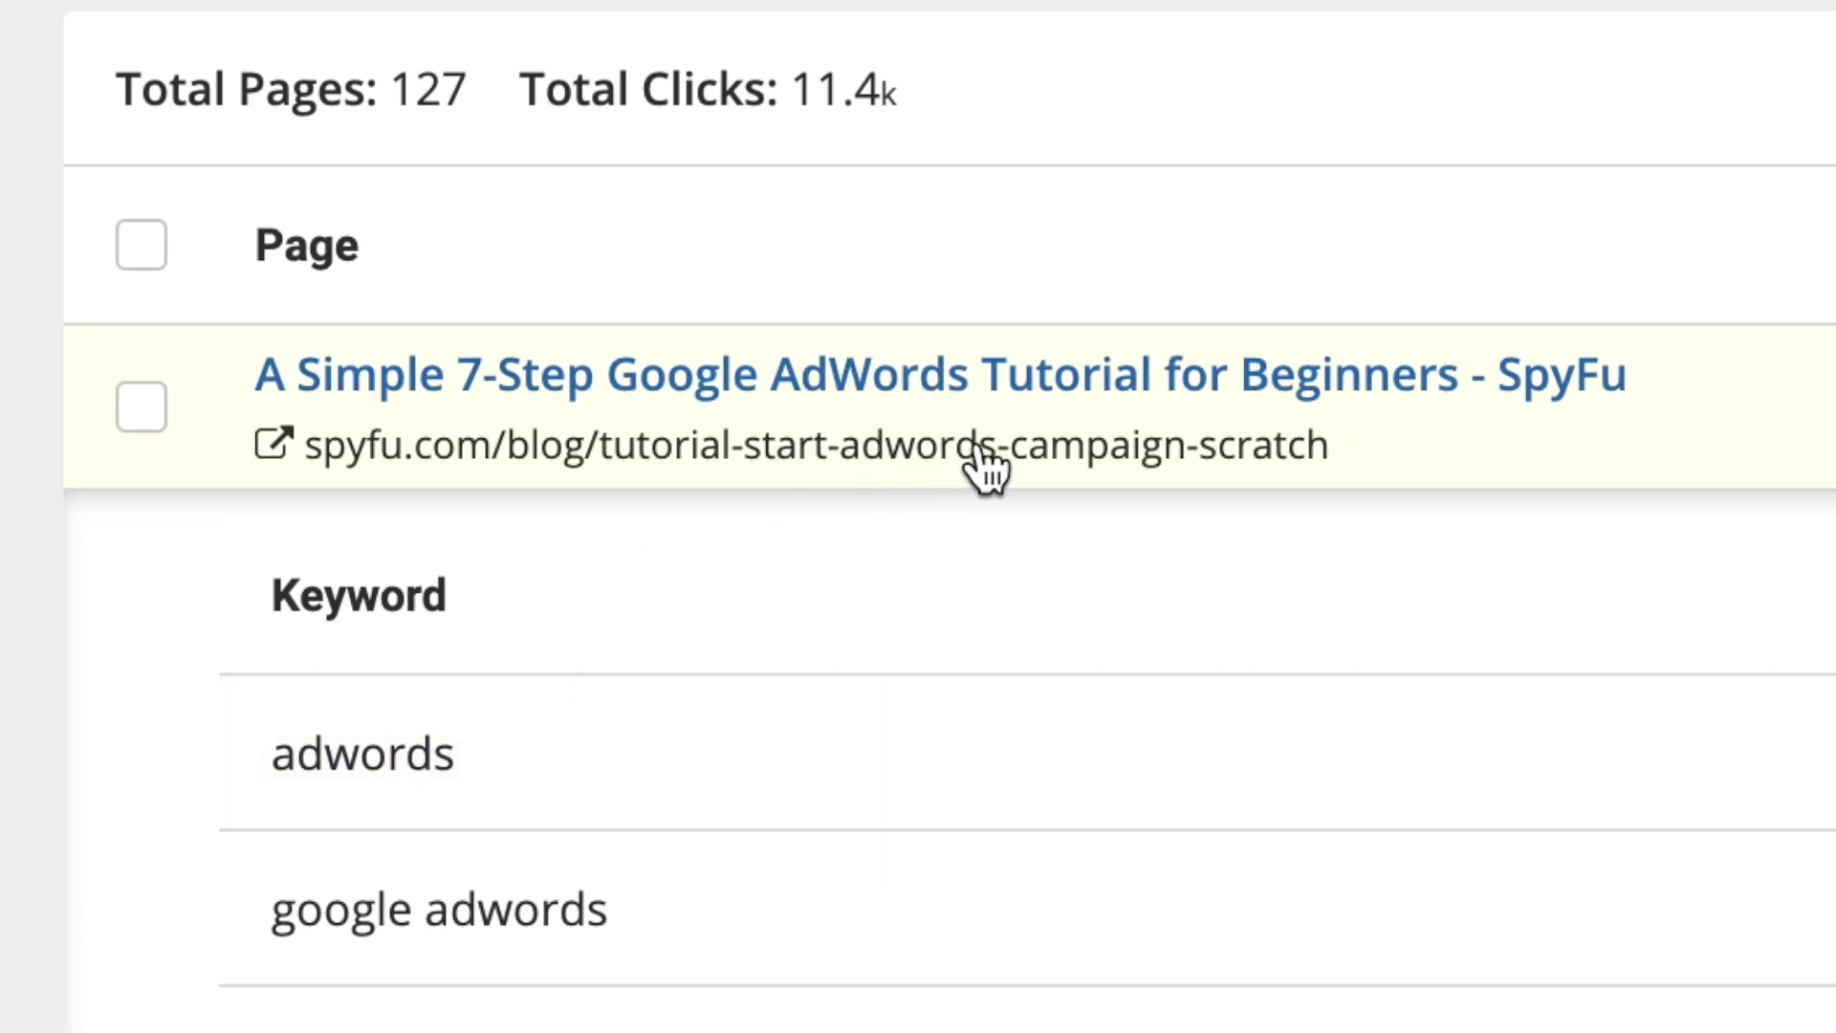
left_click(277, 442)
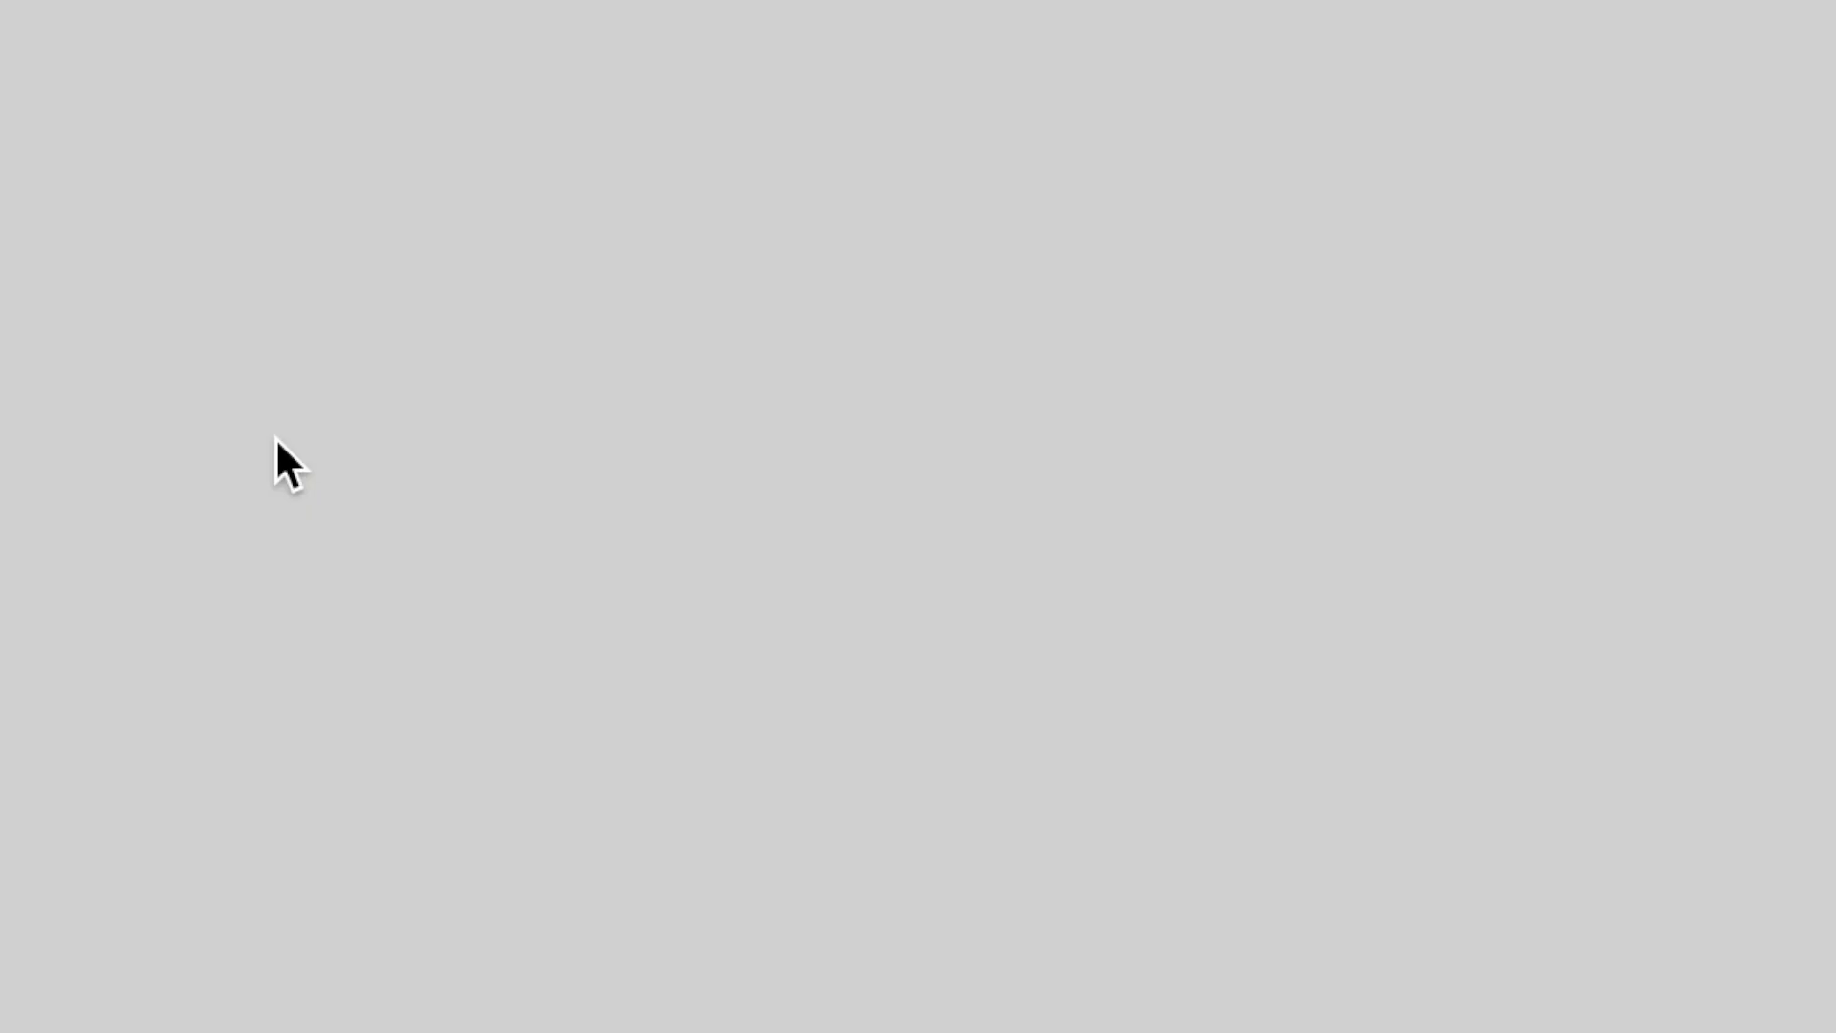
Step: Inspect the article's h1 'Google' title, then filter spyfu.com/blog top pages by keyword 'sitemap'
double_click(854, 253)
right_click(854, 254)
left_click(899, 536)
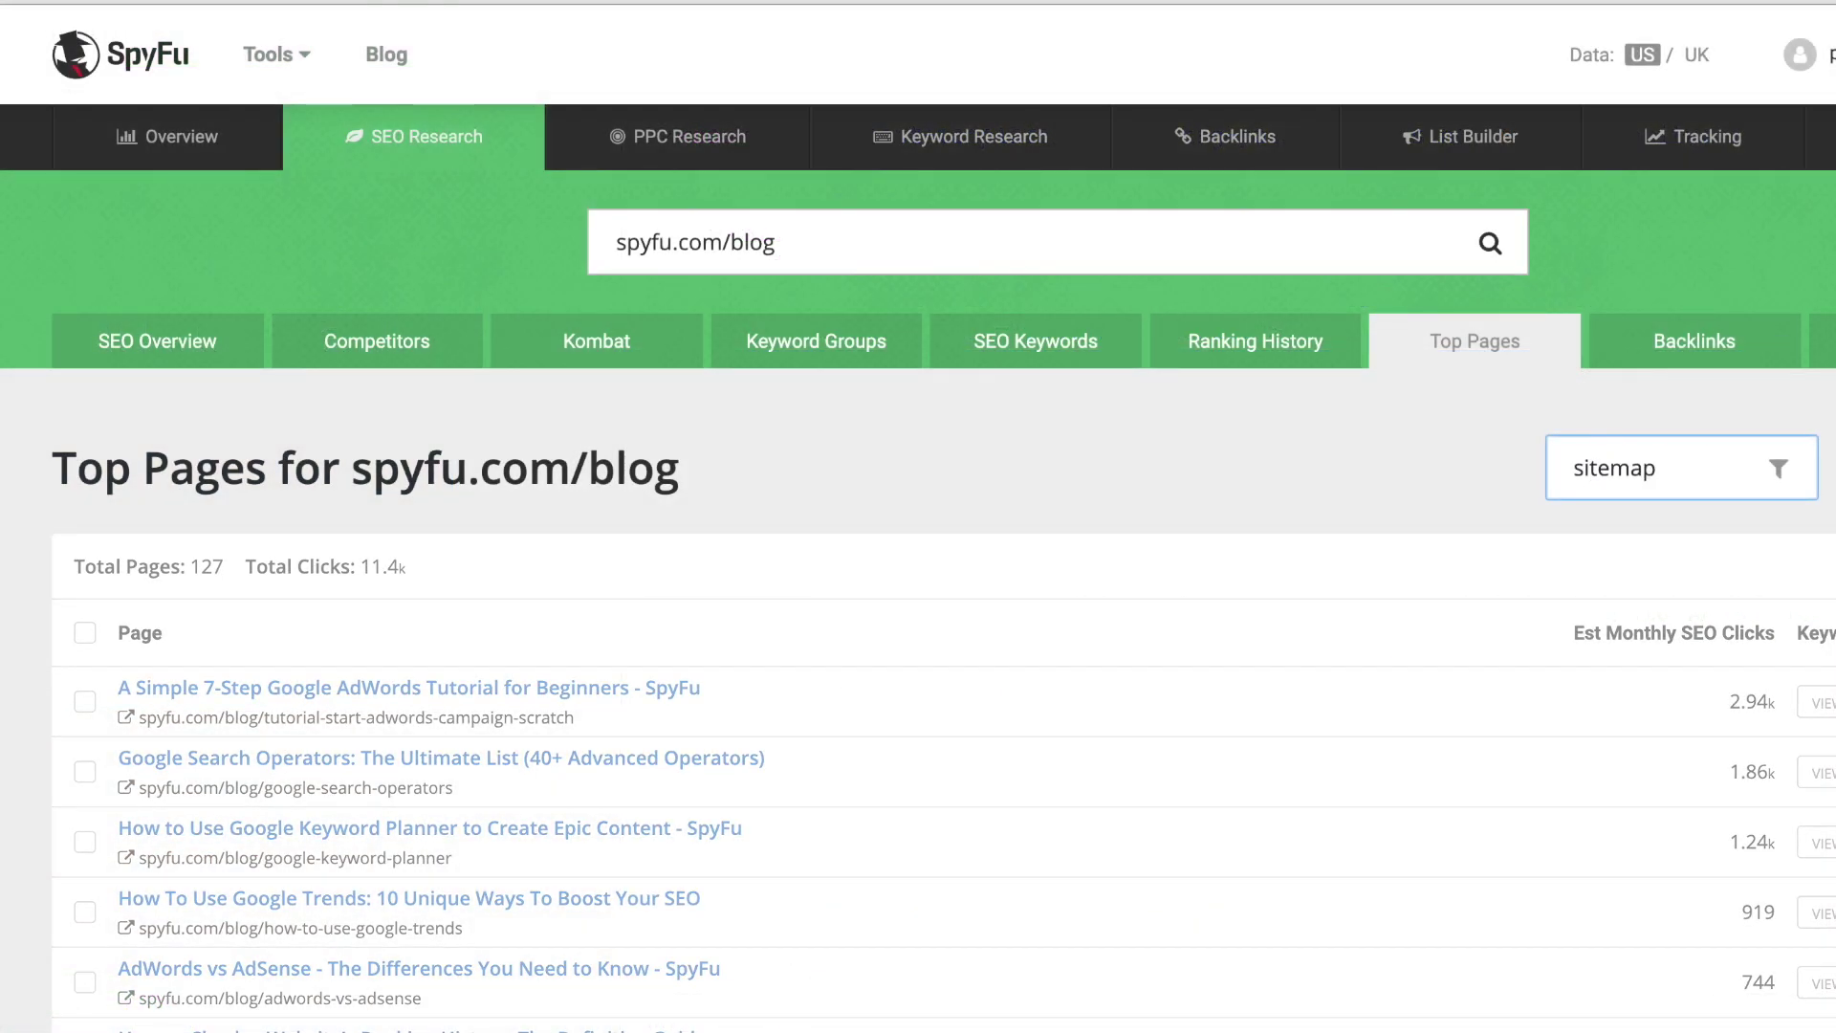
key("Return")
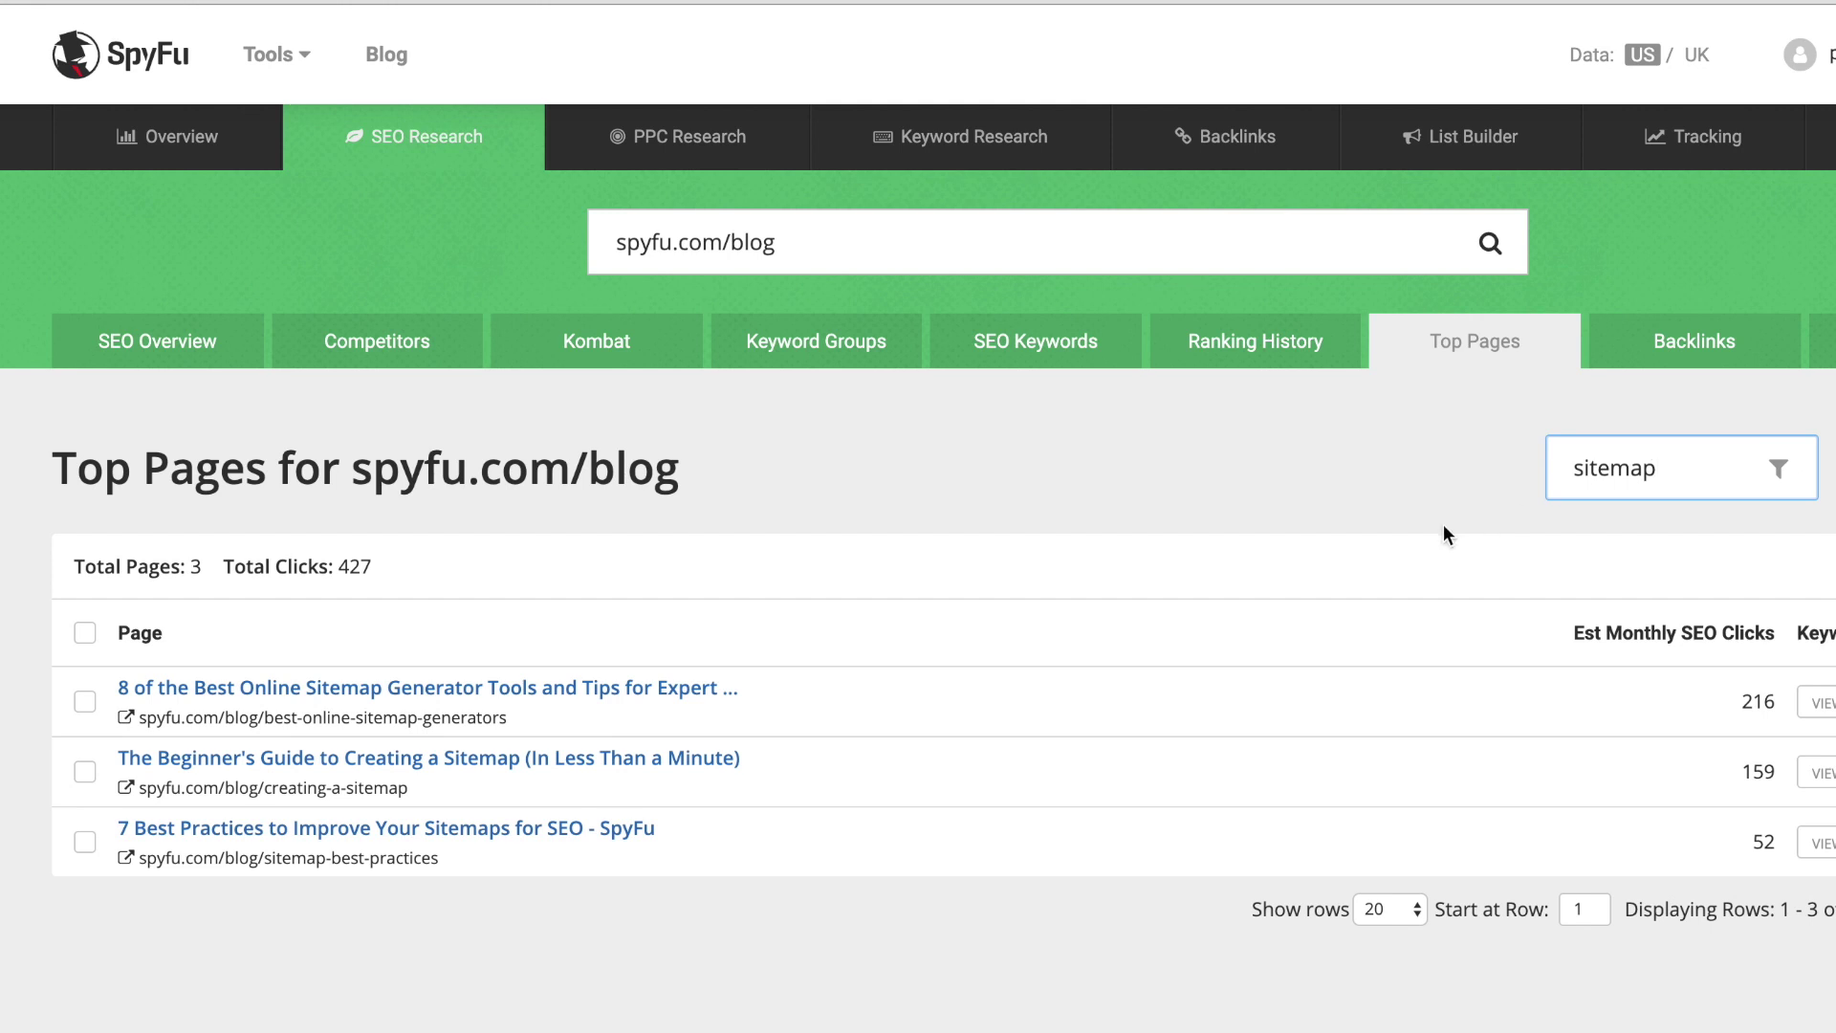